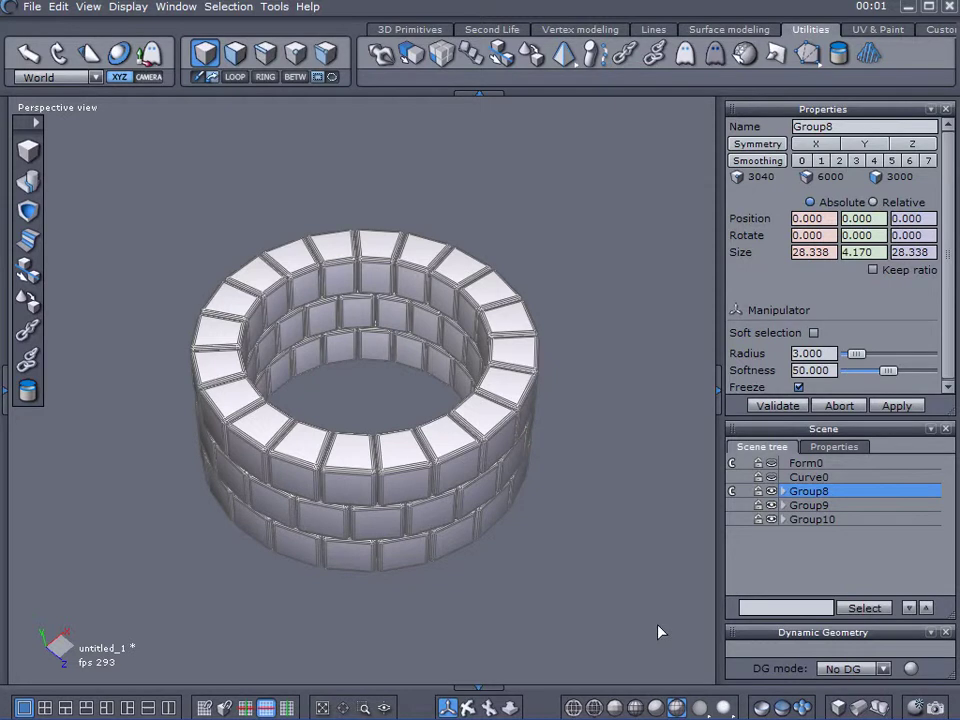
# - Orbit around the brick ring to inspect it from several angles
pyautogui.moveTo(551, 336)
pyautogui.mouseDown(button='middle')
pyautogui.moveTo(525, 456)
pyautogui.moveTo(561, 330)
pyautogui.moveTo(564, 257)
pyautogui.mouseUp(button='middle')
pyautogui.scroll(3, 525, 456)
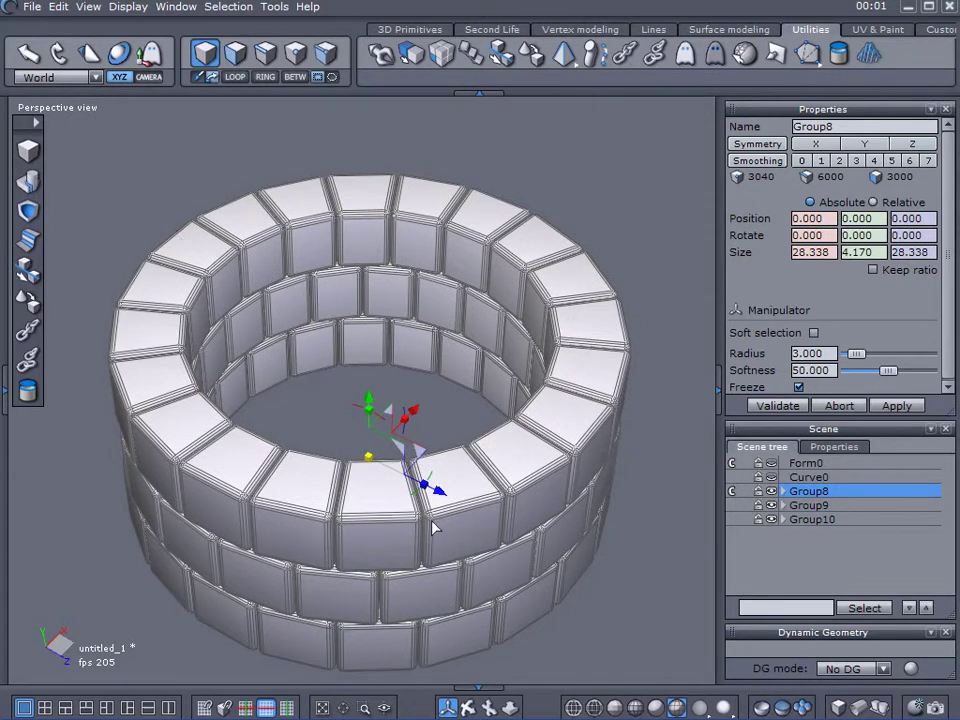
pyautogui.moveTo(490, 525)
pyautogui.mouseDown(button='middle')
pyautogui.moveTo(519, 456)
pyautogui.moveTo(493, 523)
pyautogui.mouseUp(button='middle')
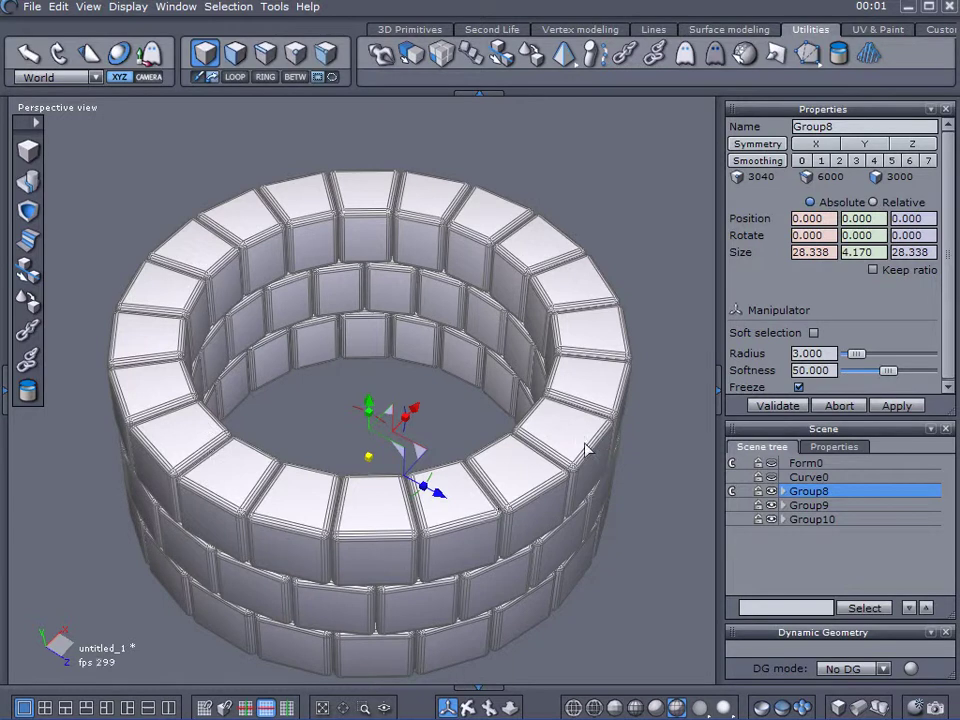
pyautogui.moveTo(590, 430)
pyautogui.mouseDown(button='middle')
pyautogui.moveTo(593, 386)
pyautogui.moveTo(574, 349)
pyautogui.moveTo(579, 355)
pyautogui.mouseUp(button='middle')
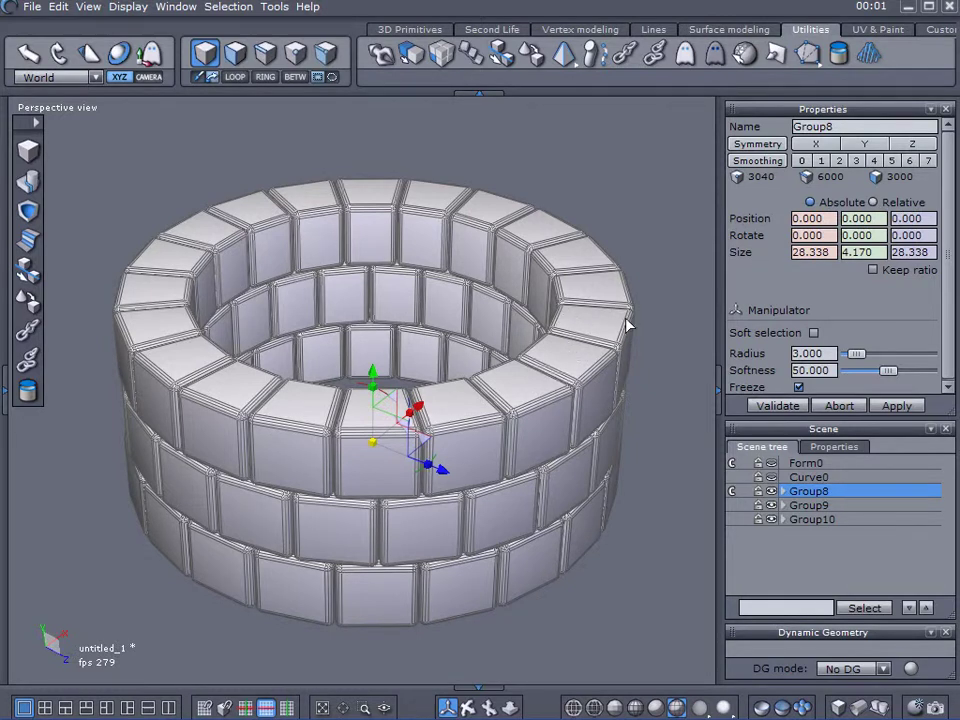
pyautogui.moveTo(628, 321)
pyautogui.mouseDown(button='middle')
pyautogui.moveTo(589, 394)
pyautogui.moveTo(600, 373)
pyautogui.moveTo(507, 323)
pyautogui.mouseUp(button='middle')
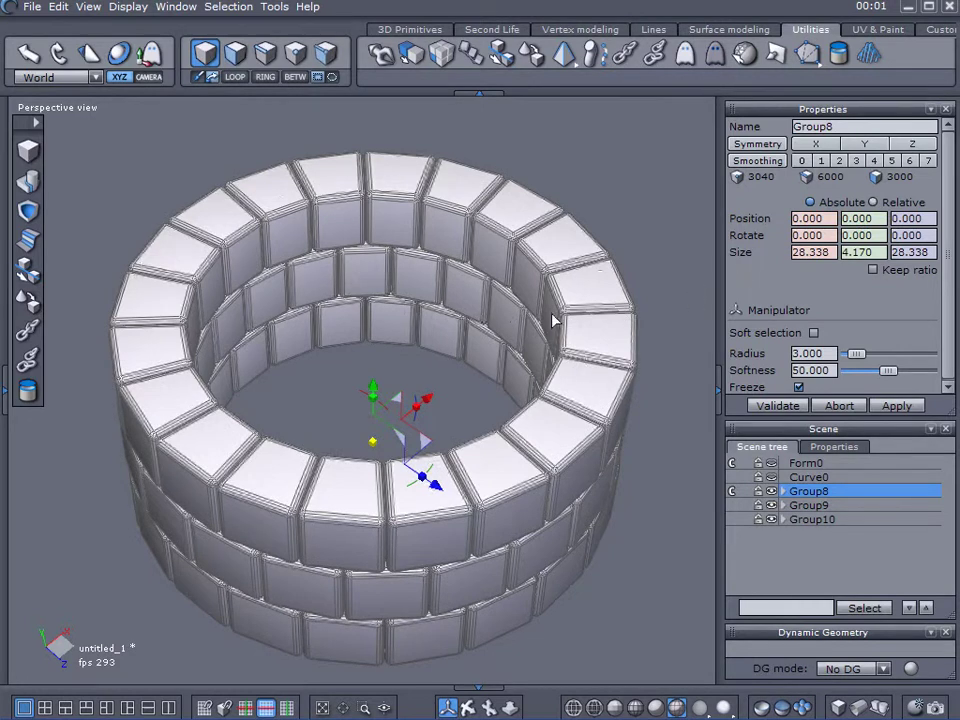
pyautogui.moveTo(553, 321); pyautogui.dragTo(561, 306, button='middle')
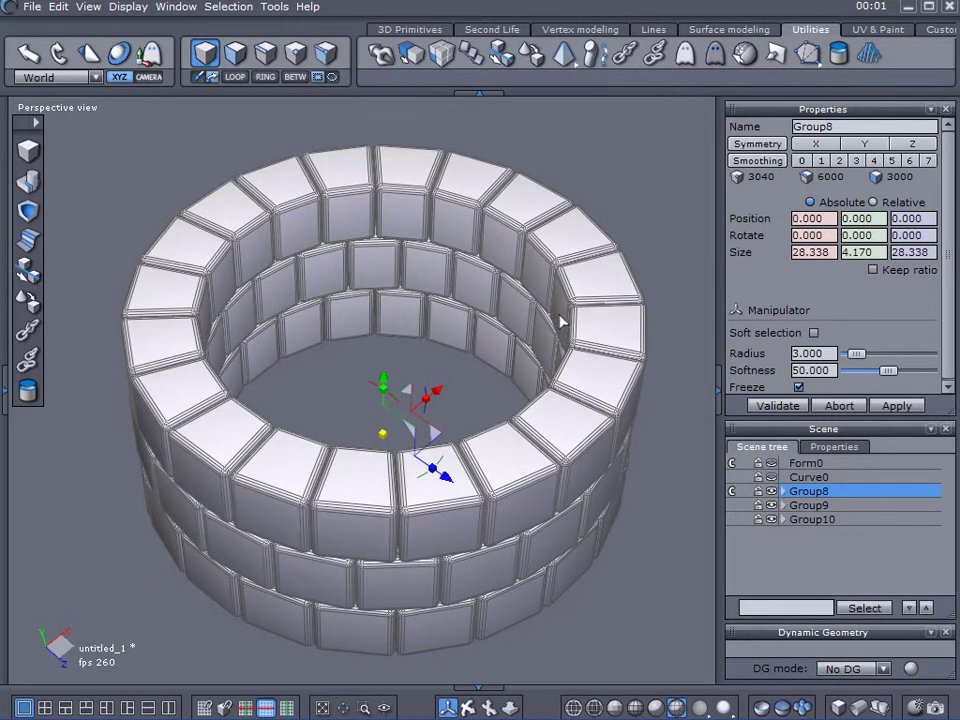
pyautogui.moveTo(540, 366)
pyautogui.mouseDown(button='middle')
pyautogui.moveTo(542, 272)
pyautogui.moveTo(541, 288)
pyautogui.mouseUp(button='middle')
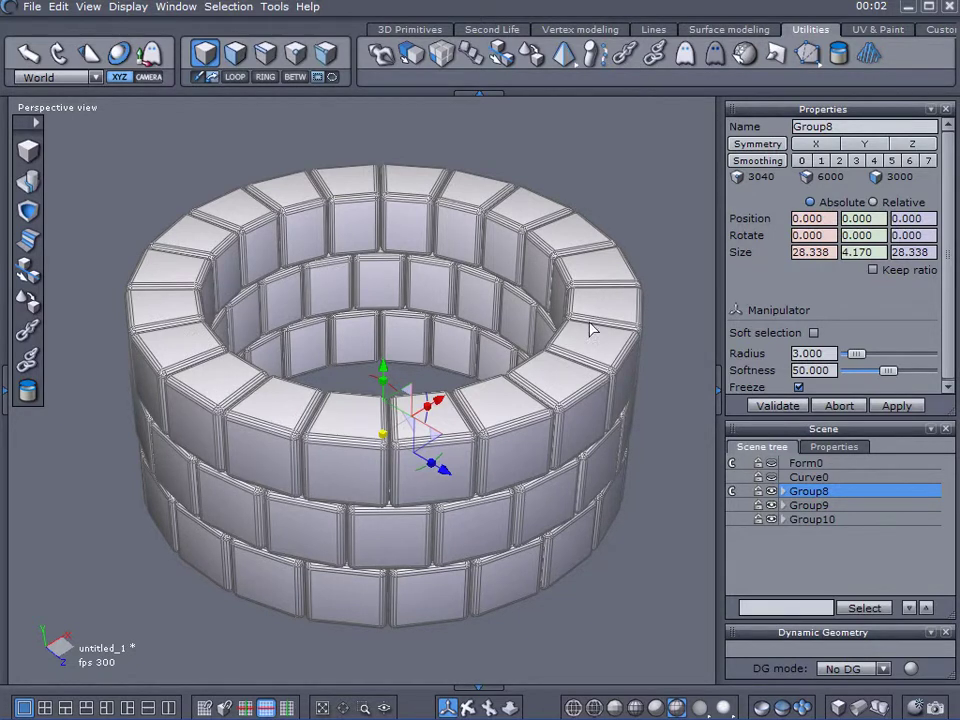
pyautogui.moveTo(268, 266); pyautogui.dragTo(283, 251, button='middle')
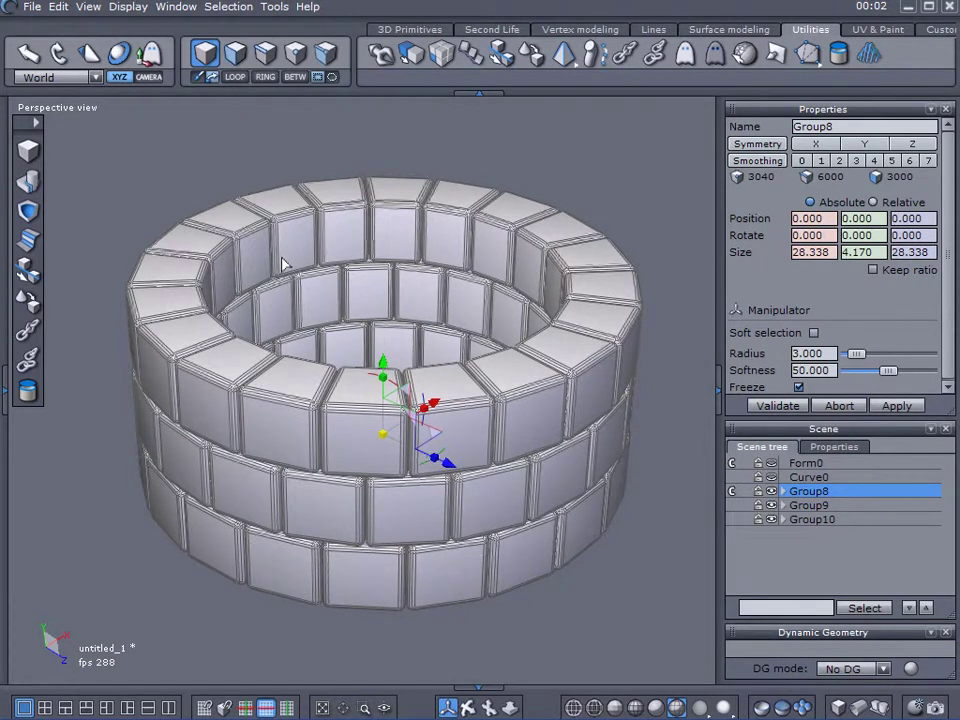
pyautogui.moveTo(279, 336); pyautogui.dragTo(294, 306, button='middle')
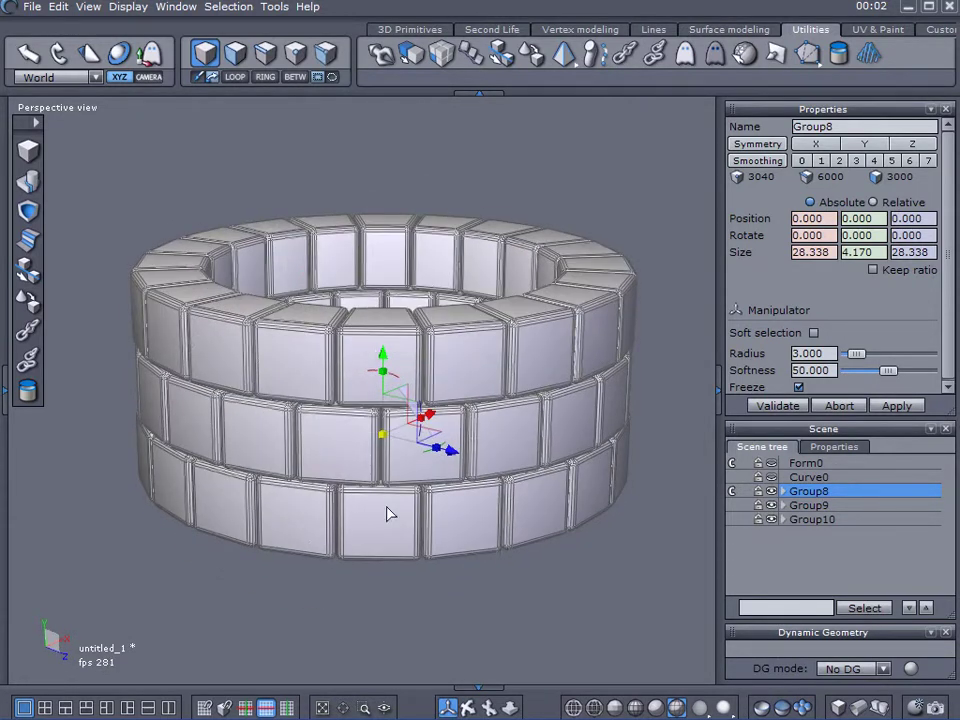
pyautogui.moveTo(388, 514)
pyautogui.mouseDown(button='middle')
pyautogui.moveTo(403, 596)
pyautogui.moveTo(386, 529)
pyautogui.moveTo(407, 525)
pyautogui.moveTo(414, 542)
pyautogui.mouseUp(button='middle')
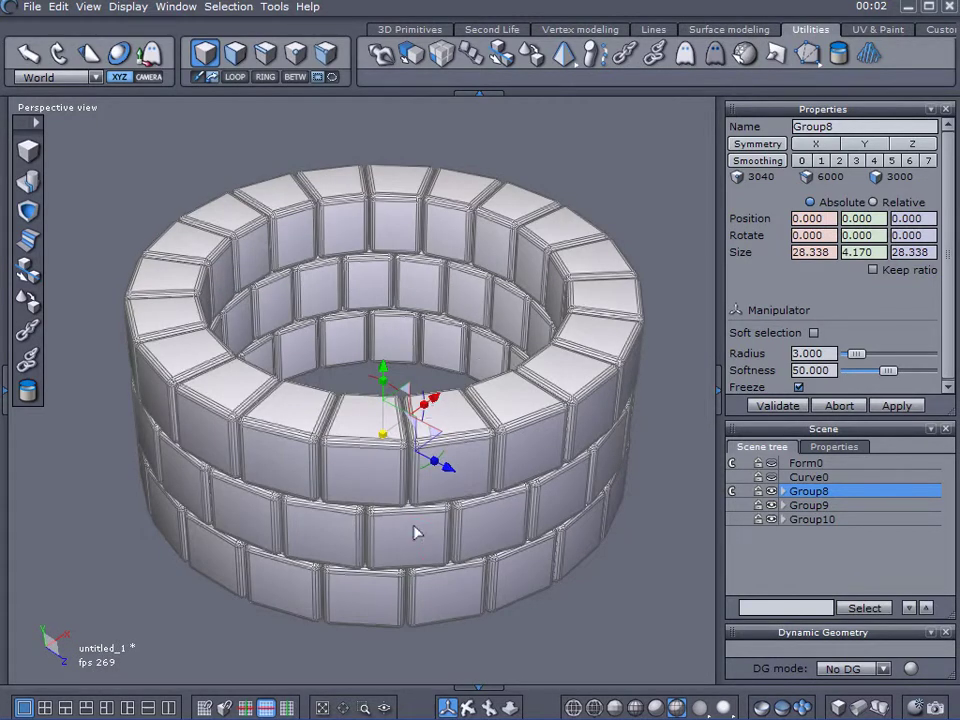
pyautogui.moveTo(418, 533)
pyautogui.mouseDown(button='middle')
pyautogui.moveTo(394, 551)
pyautogui.moveTo(399, 561)
pyautogui.moveTo(398, 523)
pyautogui.moveTo(401, 531)
pyautogui.mouseUp(button='middle')
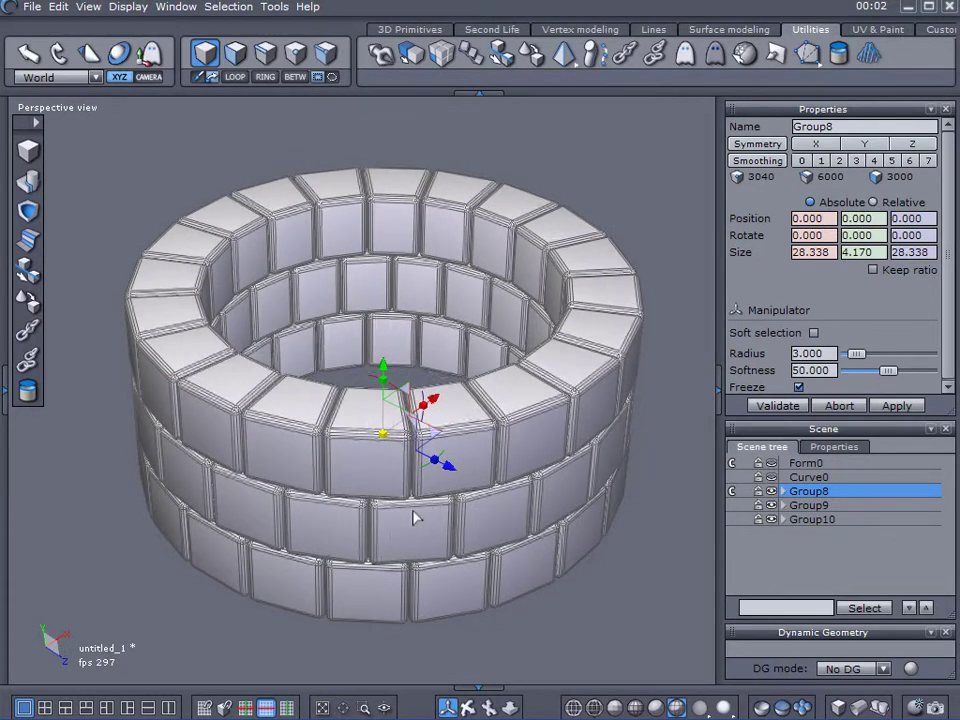
# - Start a new scene without saving the brick ring, and draw a cube
pyautogui.click(30, 9)
pyautogui.click(36, 28)
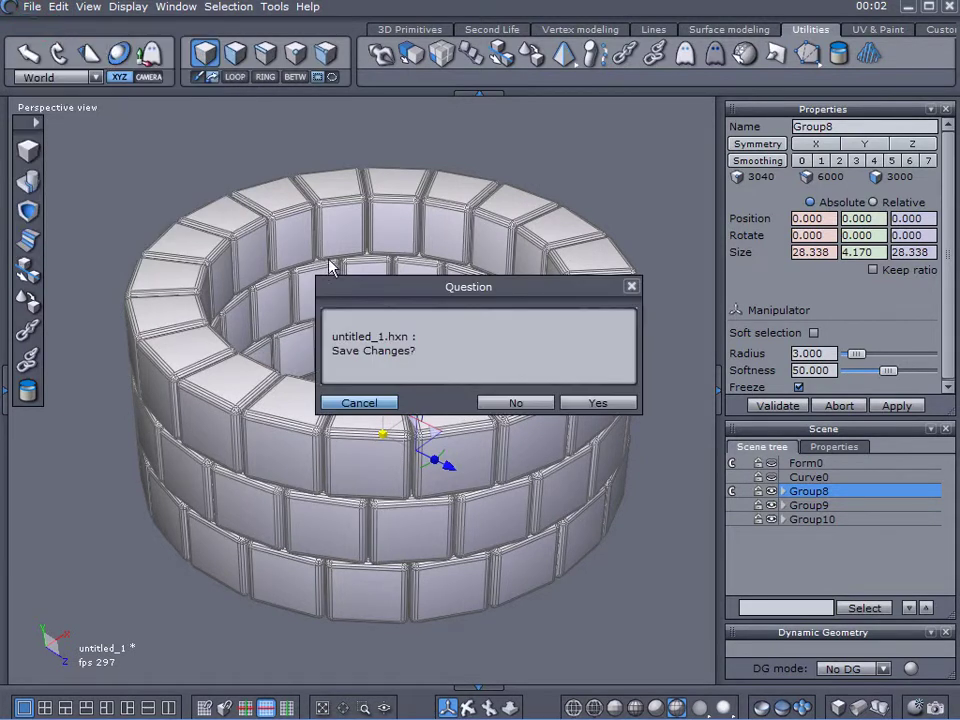
pyautogui.click(530, 412)
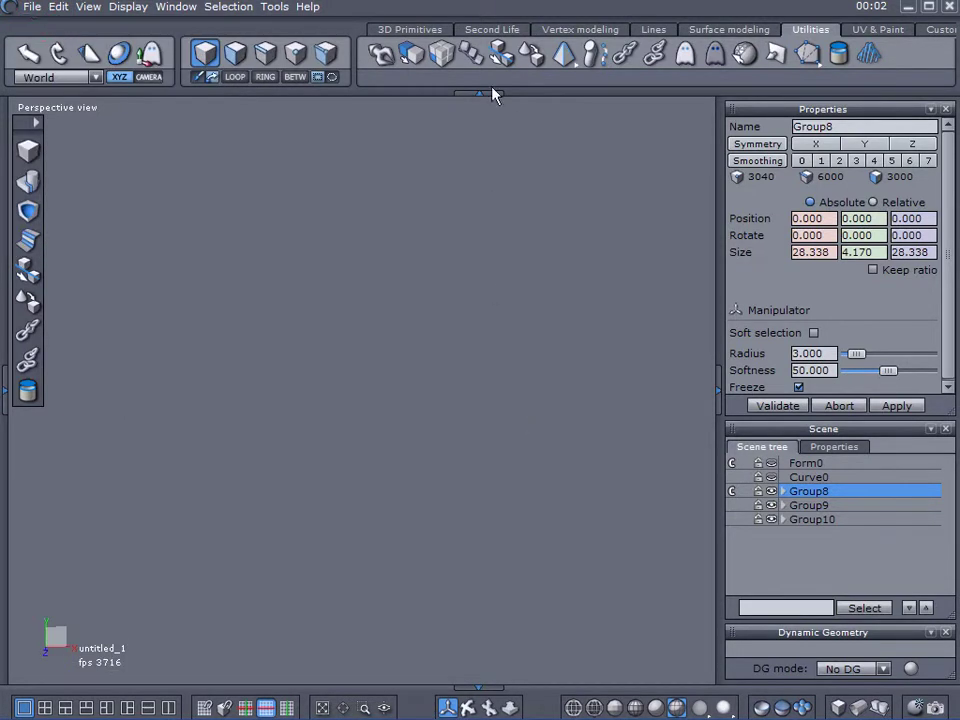
pyautogui.click(28, 150)
pyautogui.click(307, 281)
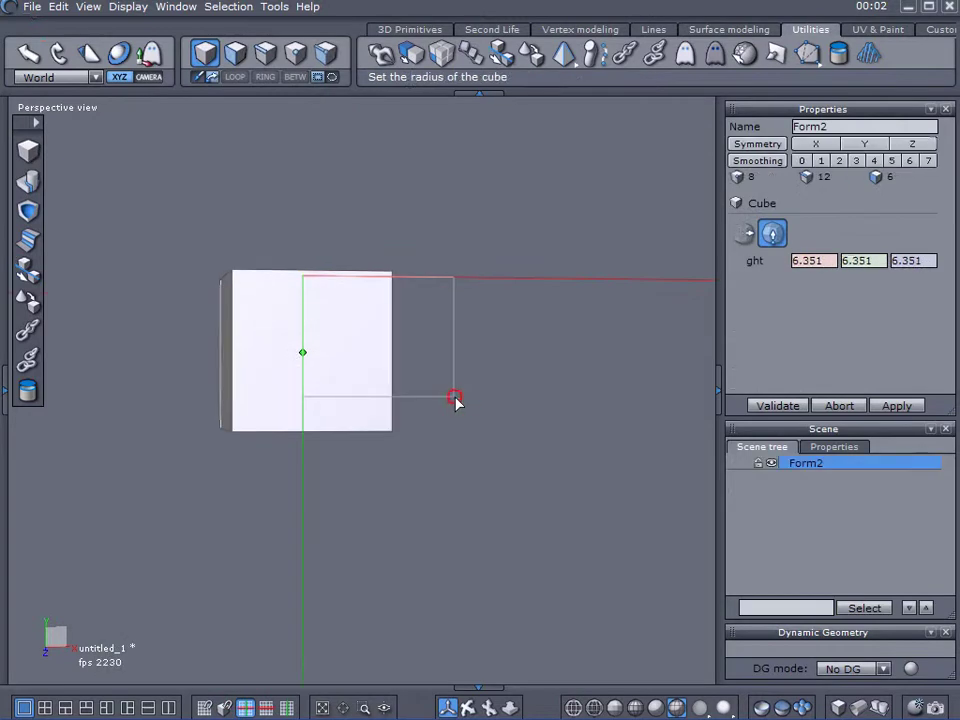
pyautogui.click(456, 399)
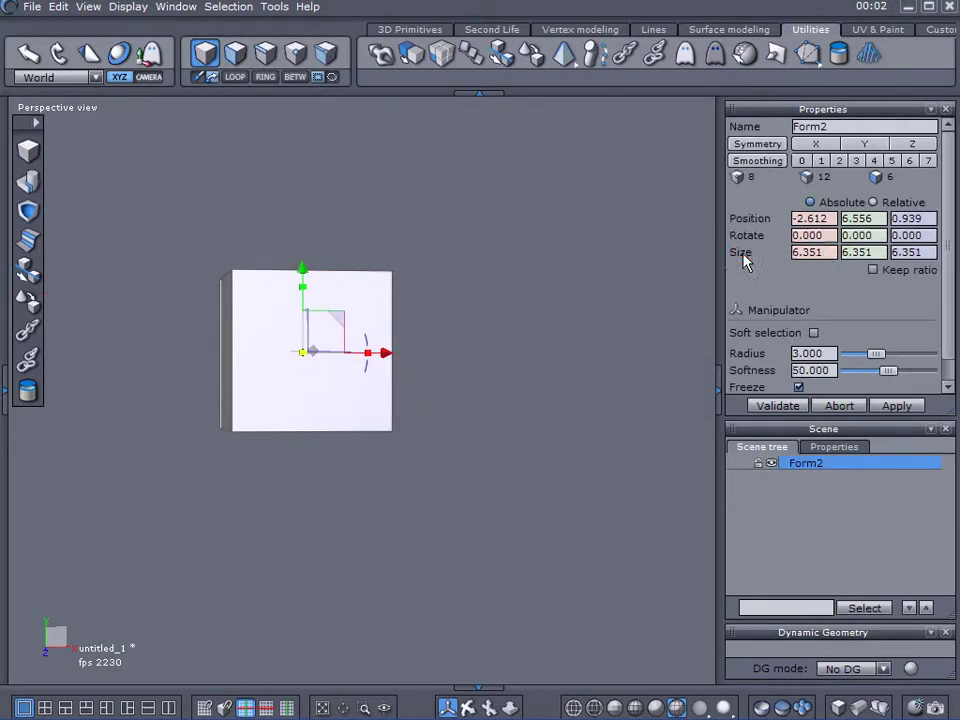
# - Set the cube's size to 5 × 5 × 5
pyautogui.moveTo(824, 252); pyautogui.dragTo(776, 254)
pyautogui.write('5')
pyautogui.press('Return')
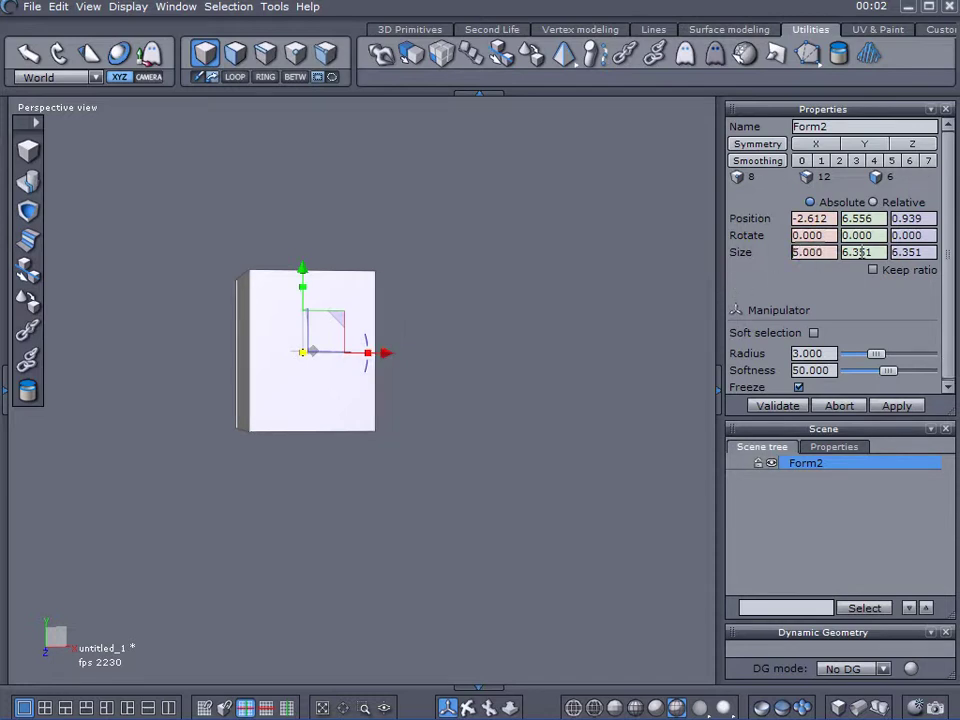
pyautogui.moveTo(860, 252); pyautogui.dragTo(761, 258)
pyautogui.write('5')
pyautogui.press('Return')
pyautogui.moveTo(911, 252); pyautogui.dragTo(800, 268)
pyautogui.write('5')
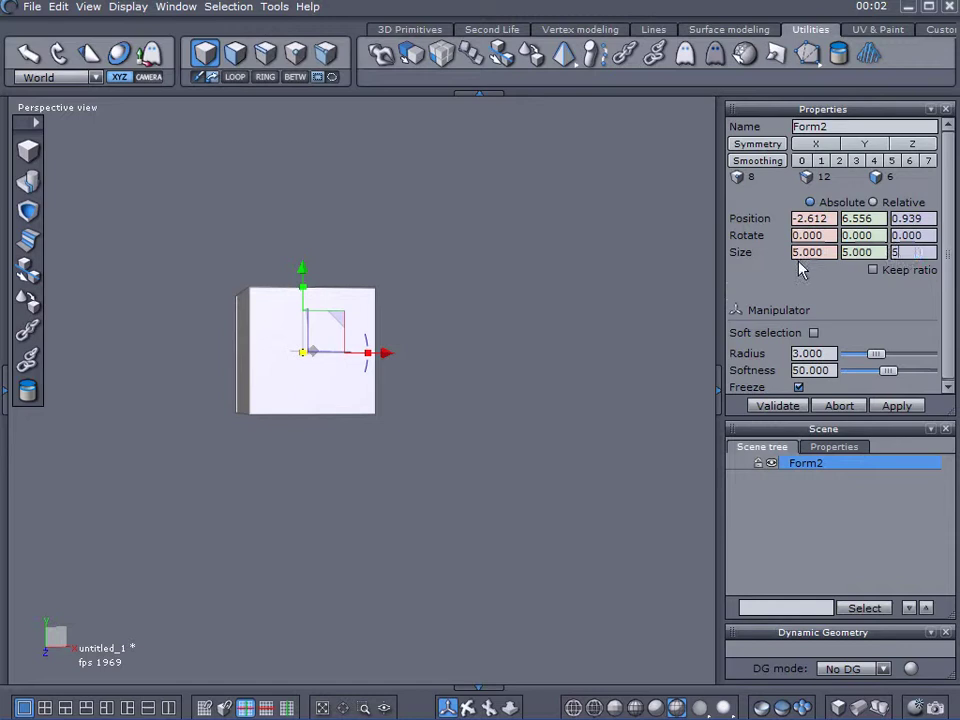
pyautogui.press('Return')
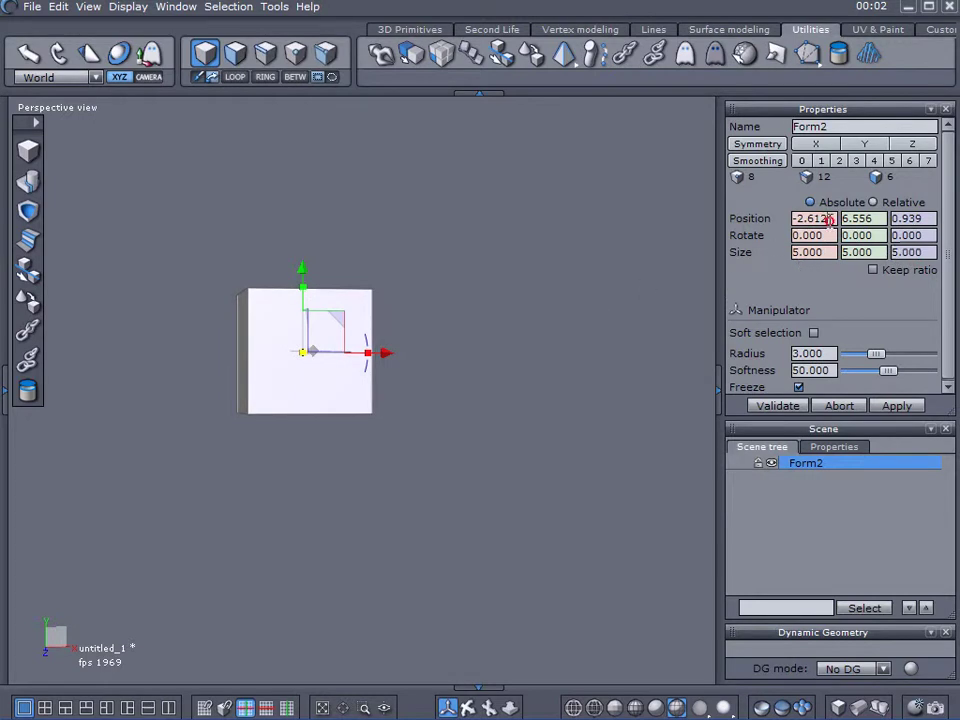
# - Position the cube at 0, 0, 0 and recentre the view on it
pyautogui.moveTo(829, 220); pyautogui.dragTo(722, 236)
pyautogui.write('0')
pyautogui.press('Return')
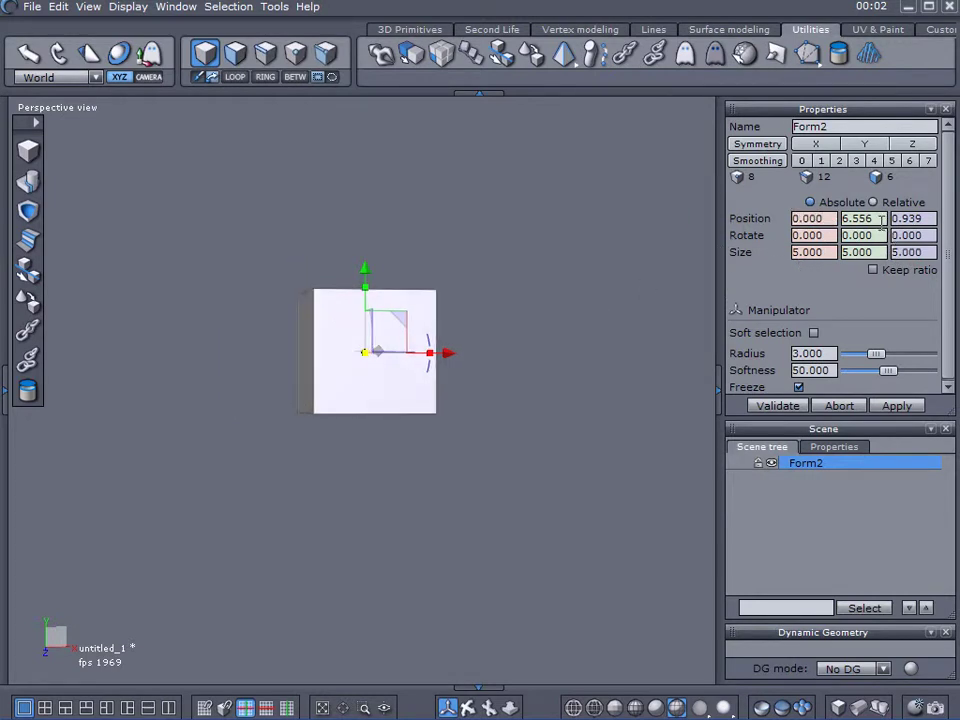
pyautogui.moveTo(880, 219); pyautogui.dragTo(640, 166)
pyautogui.write('0')
pyautogui.press('Tab')
pyautogui.write('0')
pyautogui.press('Return')
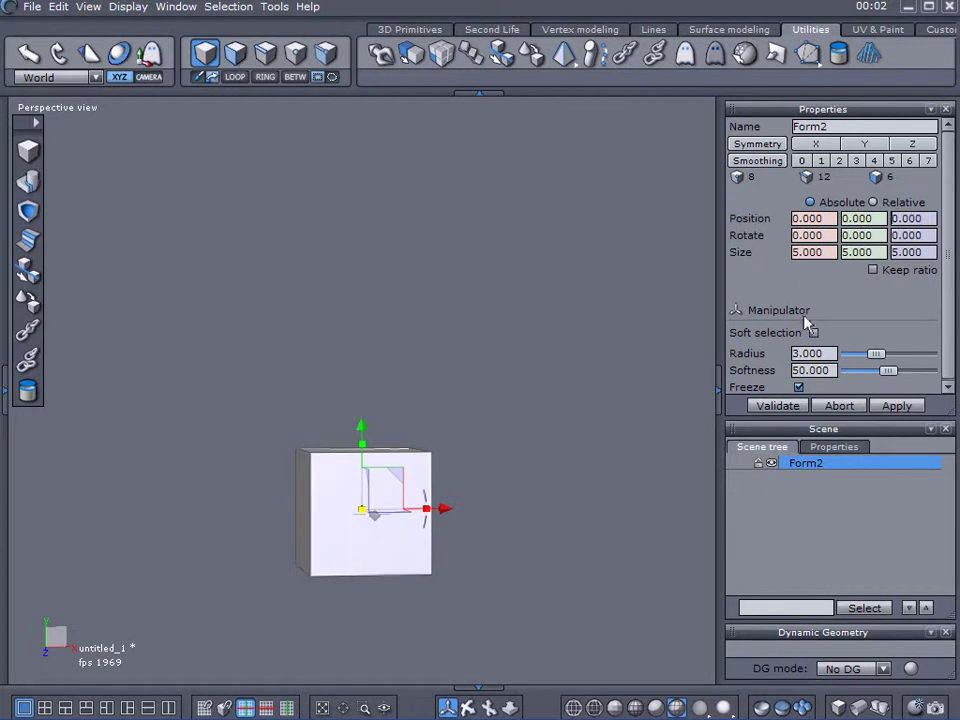
pyautogui.scroll(-2, 516, 356)
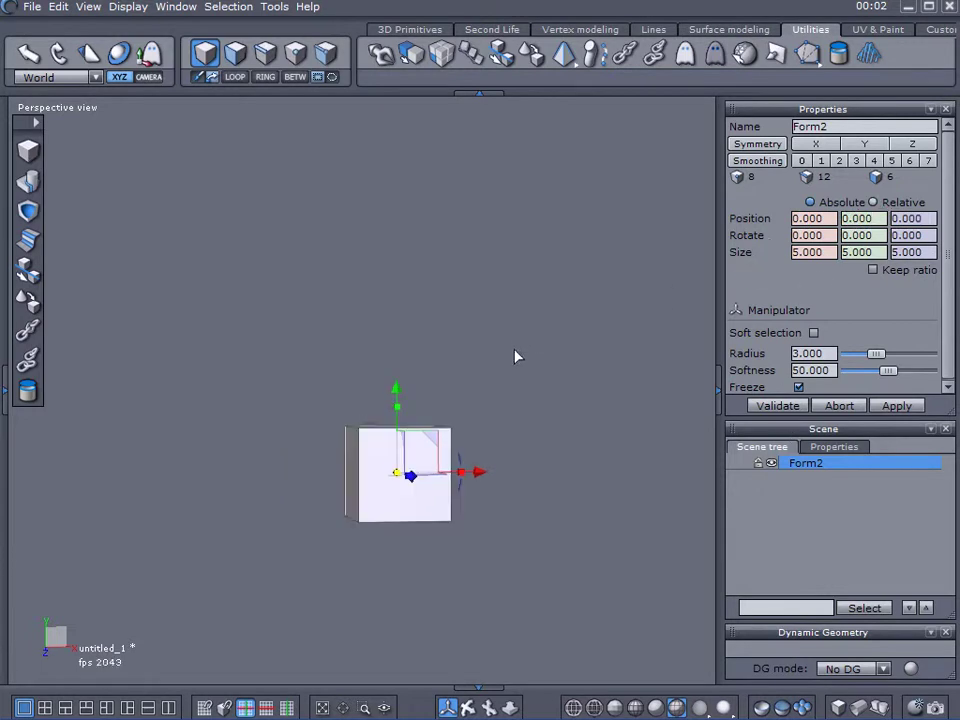
pyautogui.moveTo(544, 375)
pyautogui.mouseDown(button='middle')
pyautogui.moveTo(479, 307)
pyautogui.moveTo(456, 413)
pyautogui.moveTo(474, 476)
pyautogui.mouseUp(button='middle')
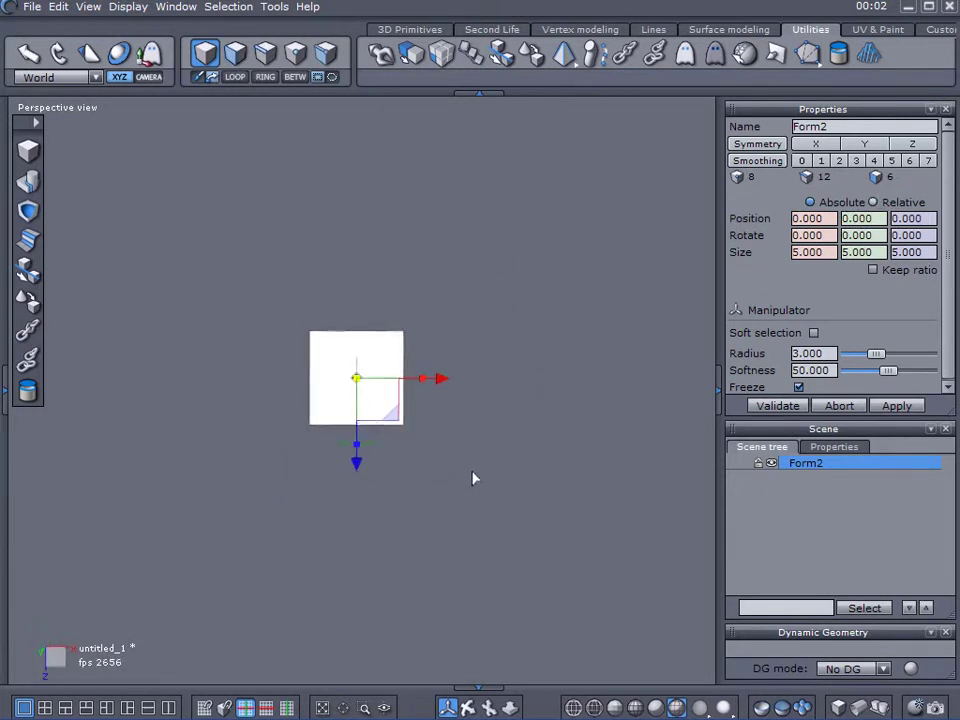
# - Draw a centre-based circle curve around the cube
pyautogui.click(650, 30)
pyautogui.click(563, 56)
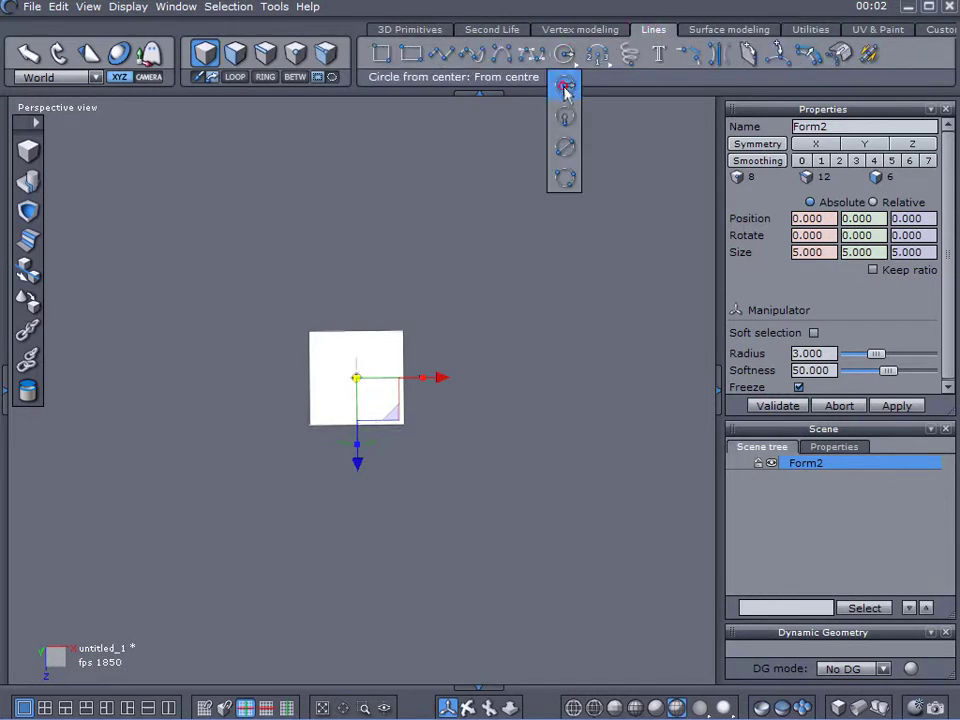
pyautogui.click(564, 86)
pyautogui.click(302, 393)
pyautogui.click(358, 371)
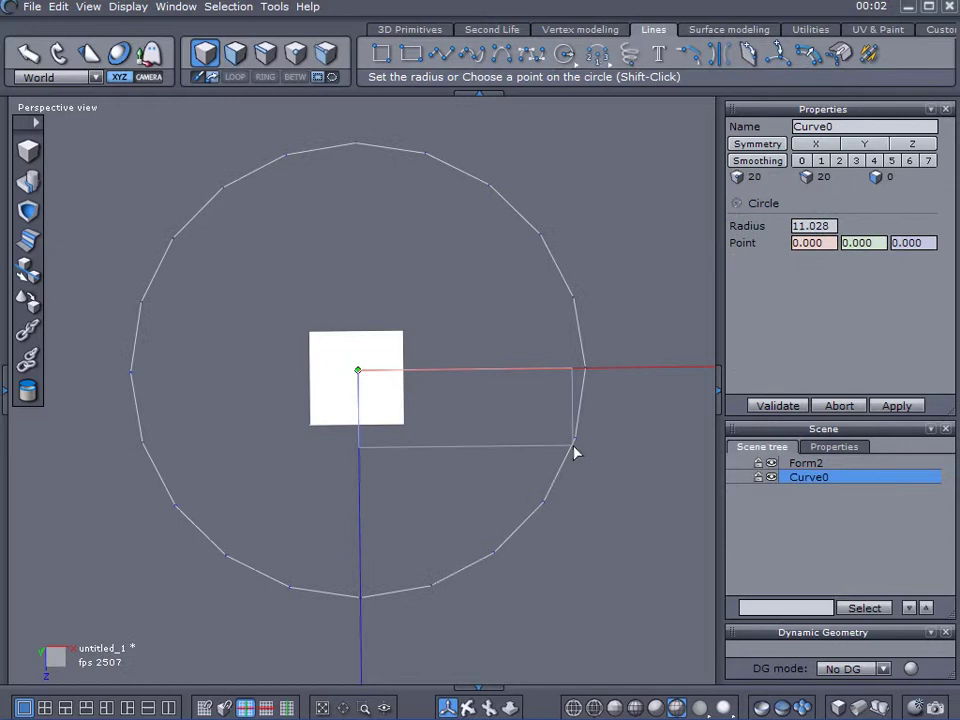
pyautogui.click(596, 457)
pyautogui.click(778, 406)
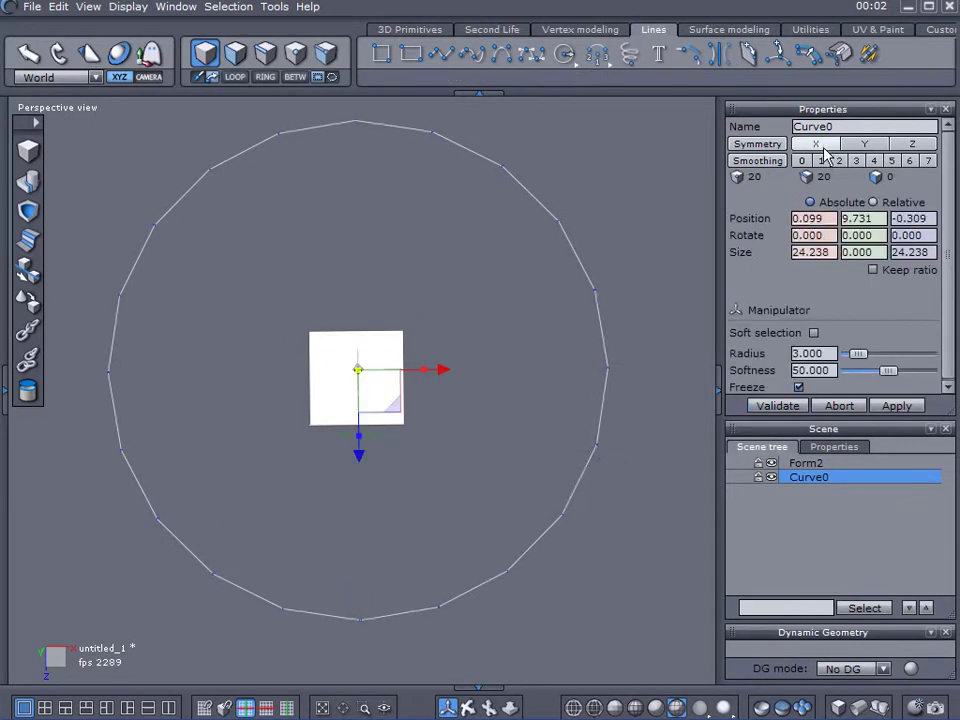
# - Set Curve0's position to 0, 0, 0 and orbit to check it around the cube
pyautogui.doubleClick(815, 218)
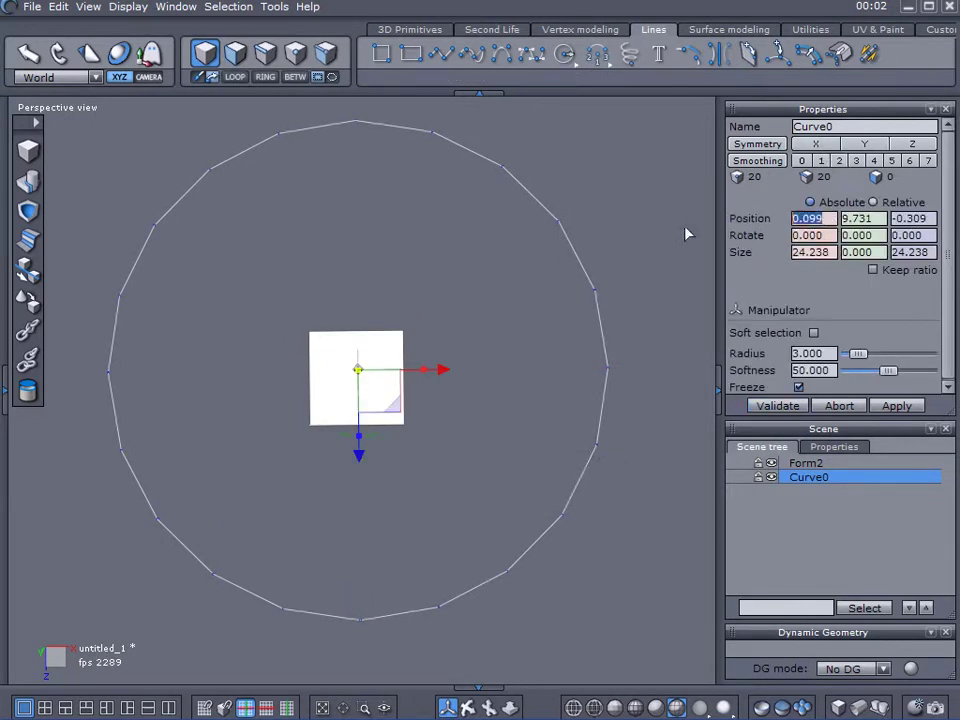
pyautogui.write('0')
pyautogui.press('Return')
pyautogui.doubleClick(862, 218)
pyautogui.write('00')
pyautogui.press('Return')
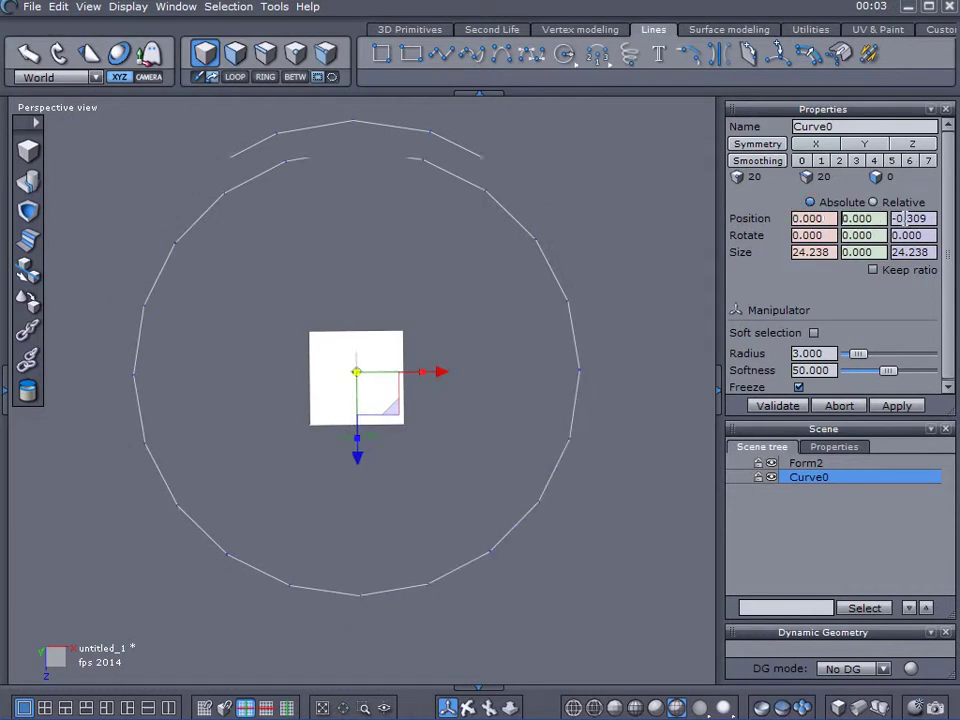
pyautogui.doubleClick(932, 218)
pyautogui.write('0')
pyautogui.press('Return')
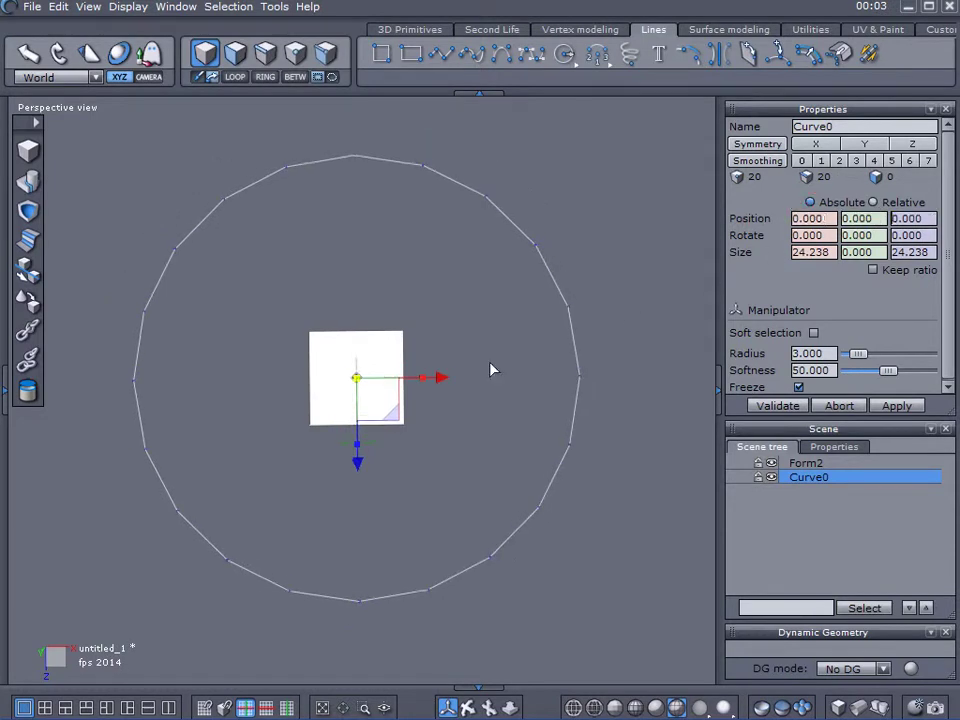
pyautogui.moveTo(452, 490)
pyautogui.mouseDown(button='middle')
pyautogui.moveTo(521, 319)
pyautogui.moveTo(476, 294)
pyautogui.moveTo(424, 339)
pyautogui.mouseUp(button='middle')
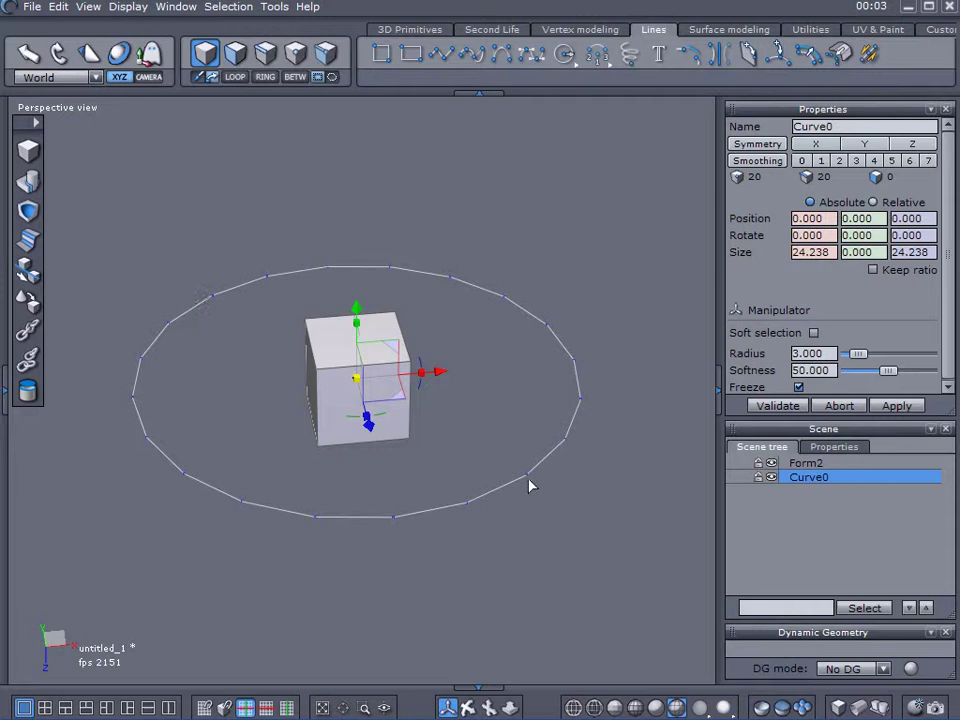
pyautogui.moveTo(529, 484)
pyautogui.mouseDown(button='middle')
pyautogui.moveTo(486, 572)
pyautogui.moveTo(488, 657)
pyautogui.mouseUp(button='middle')
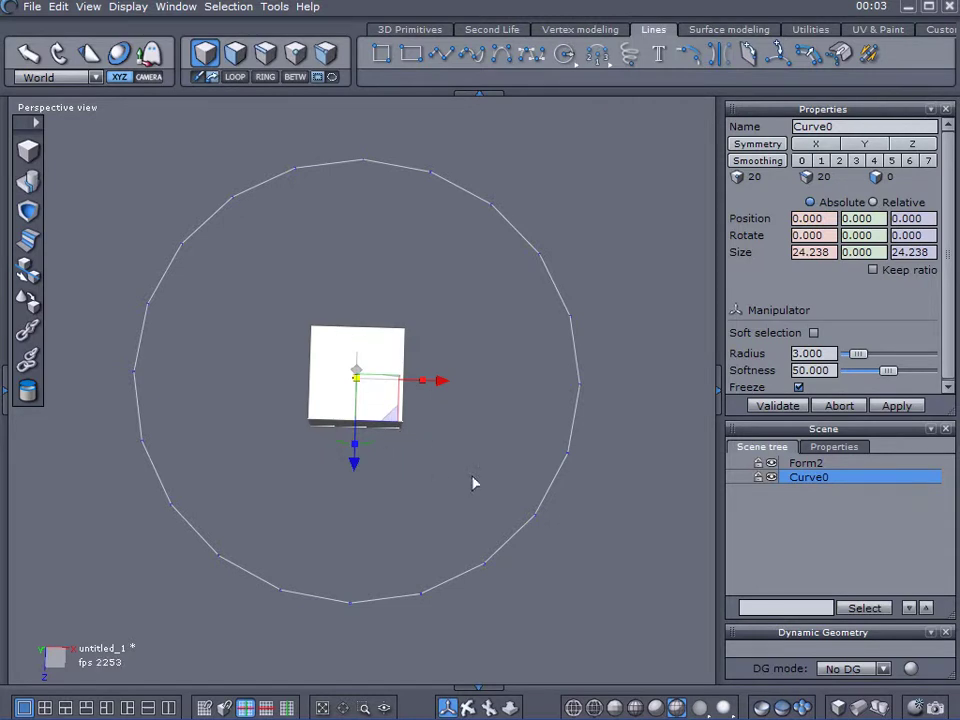
pyautogui.moveTo(474, 480)
pyautogui.mouseDown(button='middle')
pyautogui.moveTo(514, 362)
pyautogui.moveTo(398, 255)
pyautogui.mouseUp(button='middle')
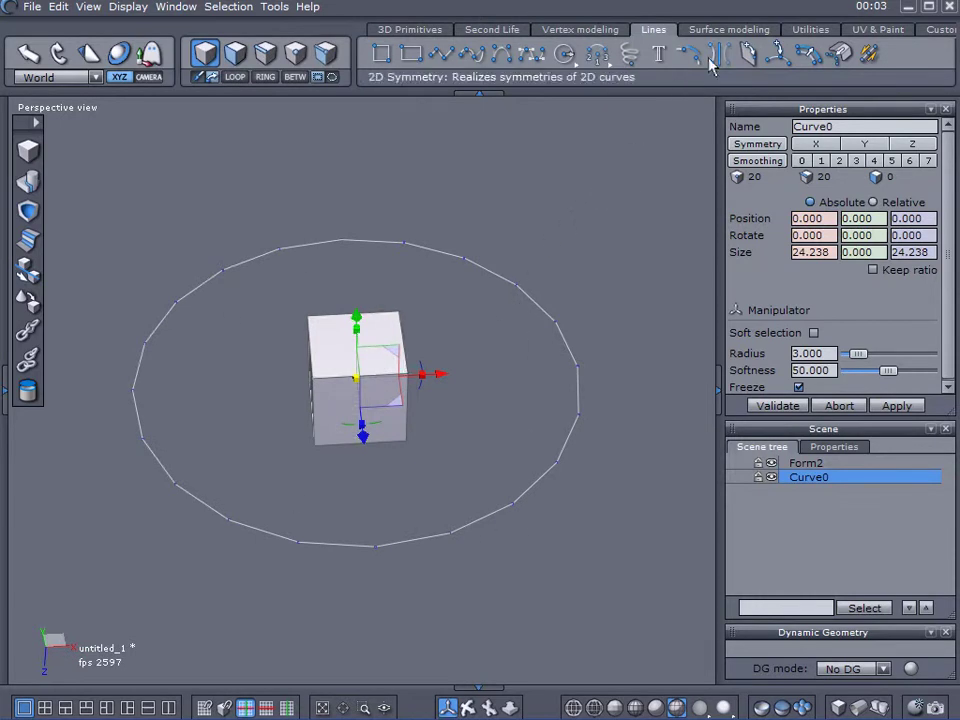
# - Try Copy on a support from Utilities onto the circle, then cancel the wrong copies
pyautogui.click(815, 29)
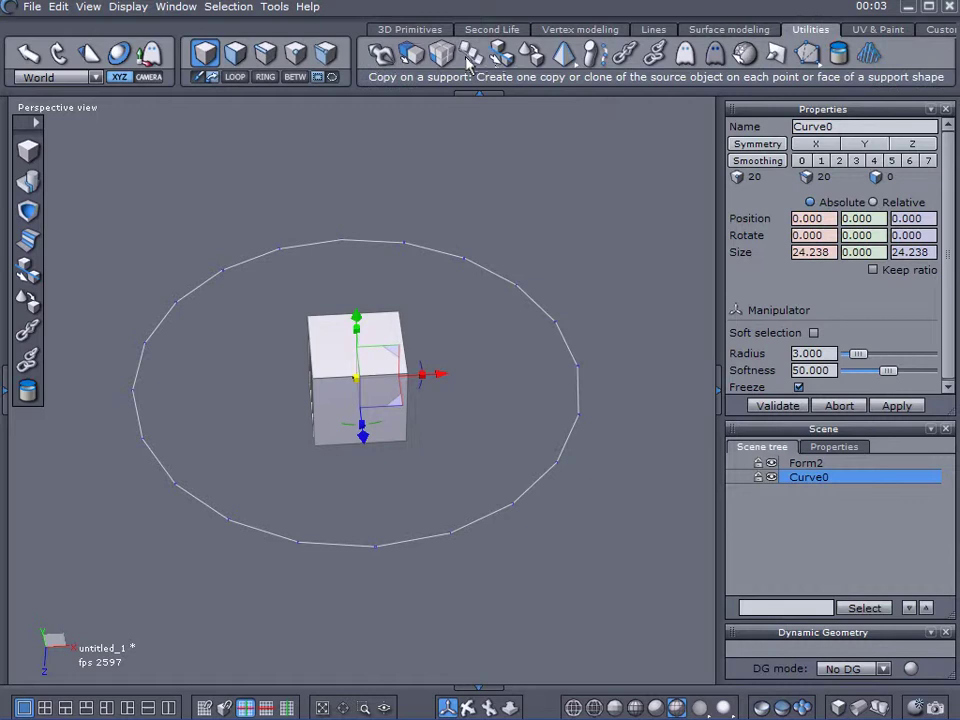
pyautogui.click(378, 50)
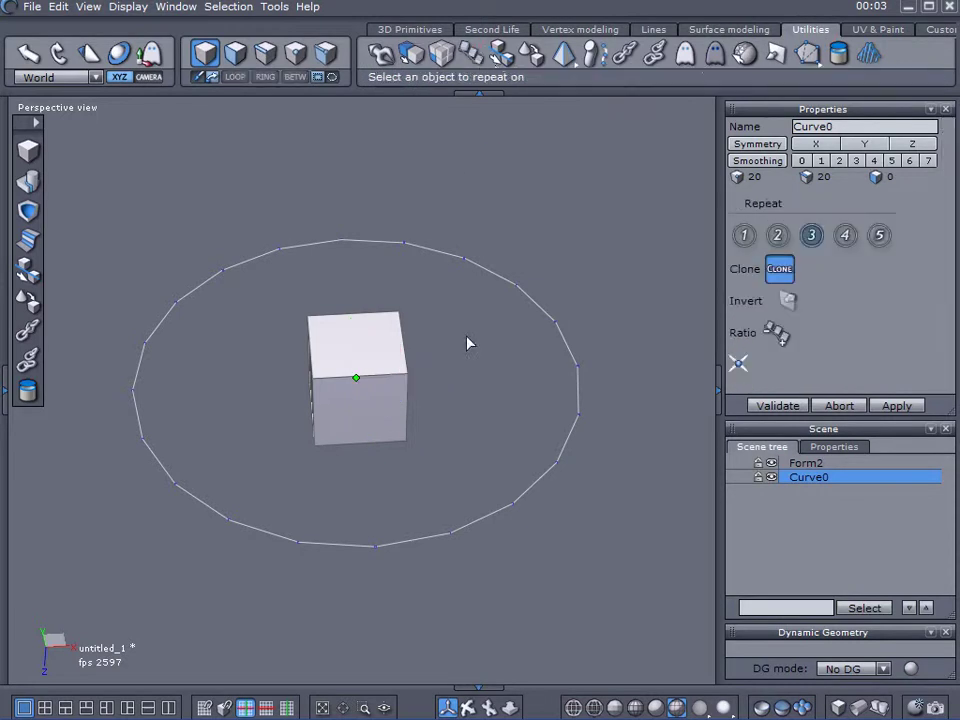
pyautogui.click(160, 467)
pyautogui.click(826, 403)
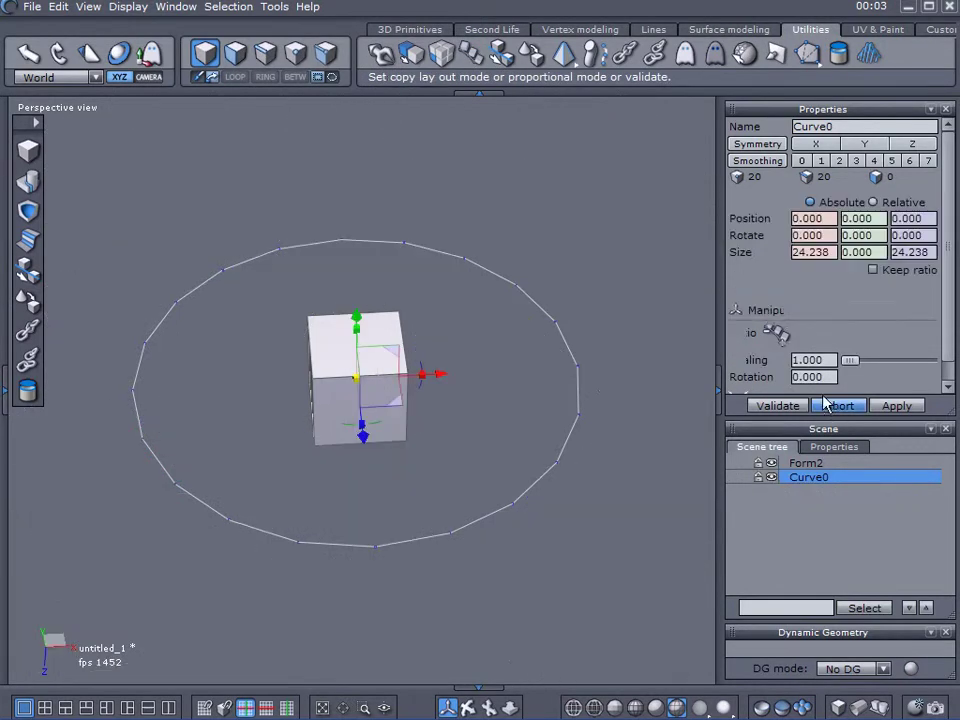
# - Clone the cube Form2 onto all 20 points of the circle
pyautogui.click(378, 354)
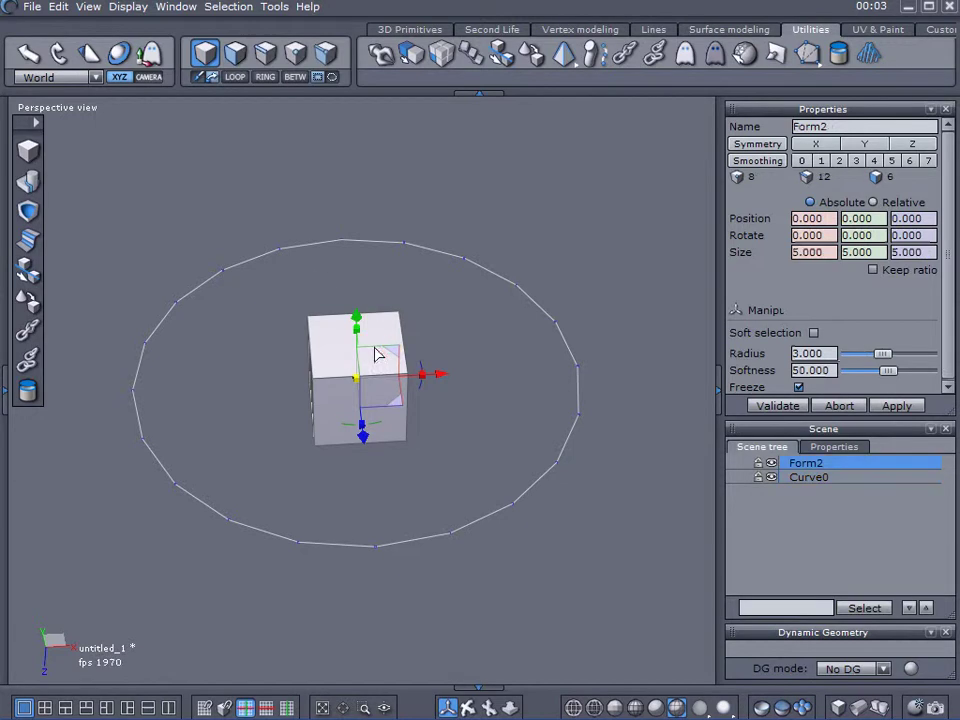
pyautogui.moveTo(275, 290); pyautogui.dragTo(350, 275, button='middle')
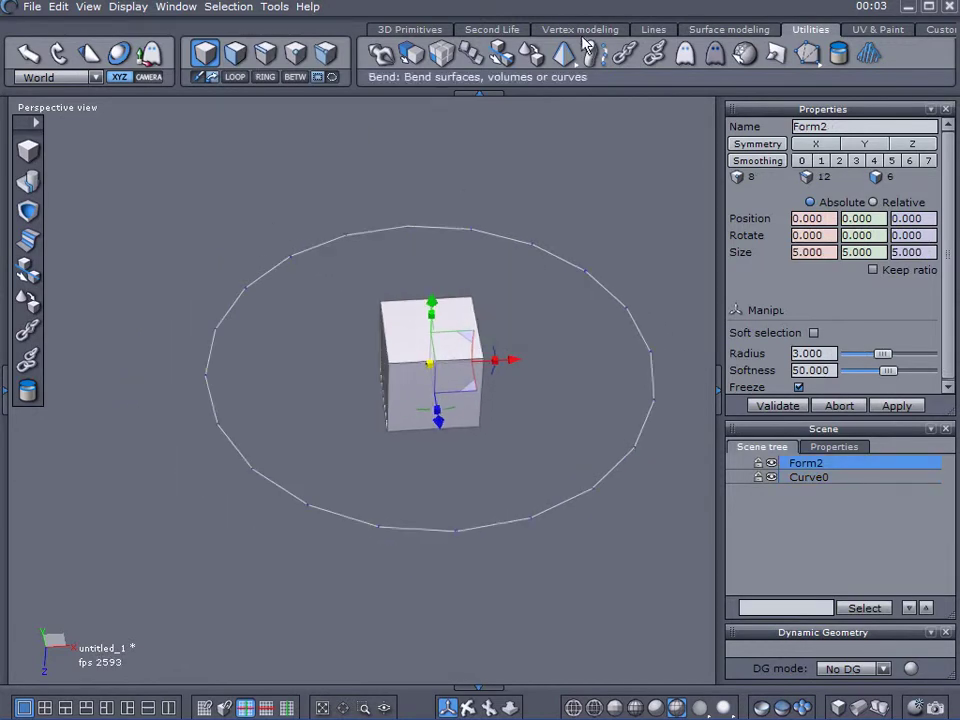
pyautogui.click(470, 52)
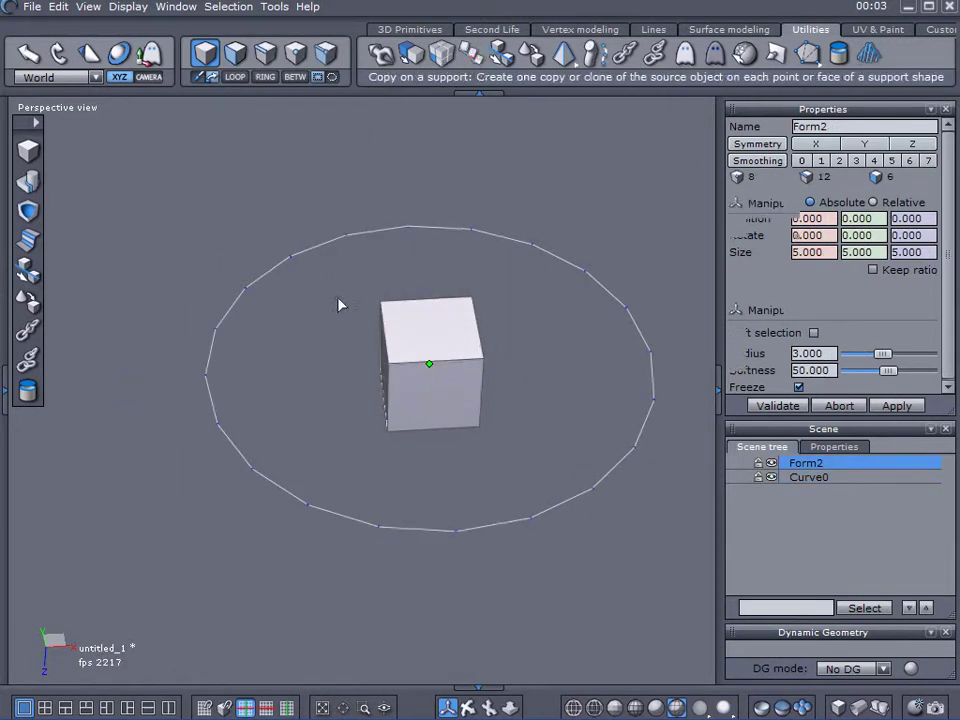
pyautogui.click(206, 386)
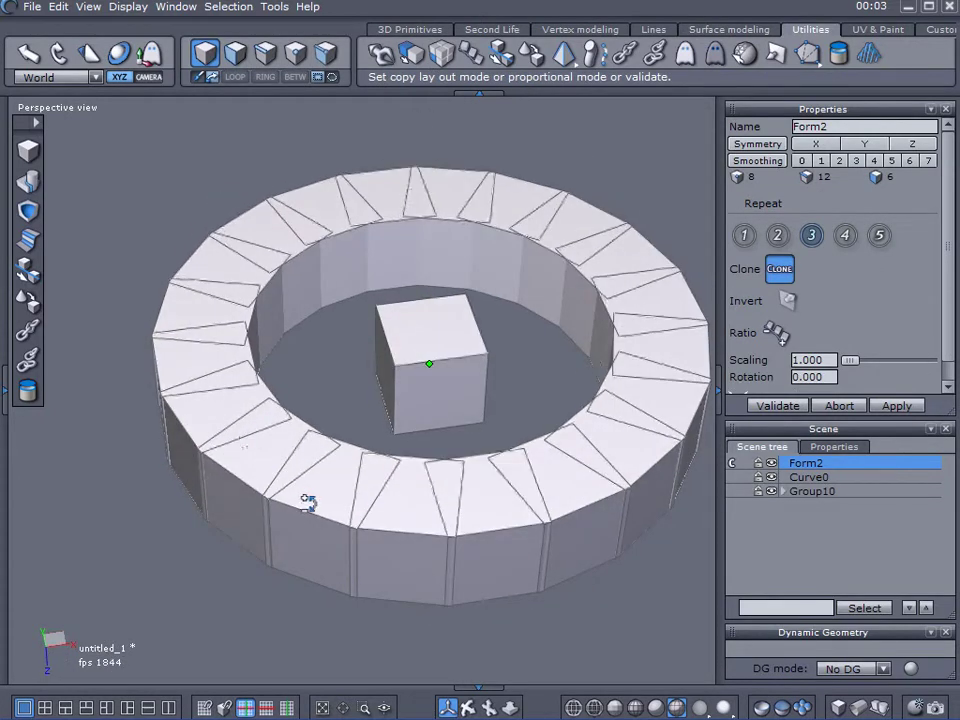
pyautogui.moveTo(370, 475); pyautogui.dragTo(318, 455, button='middle')
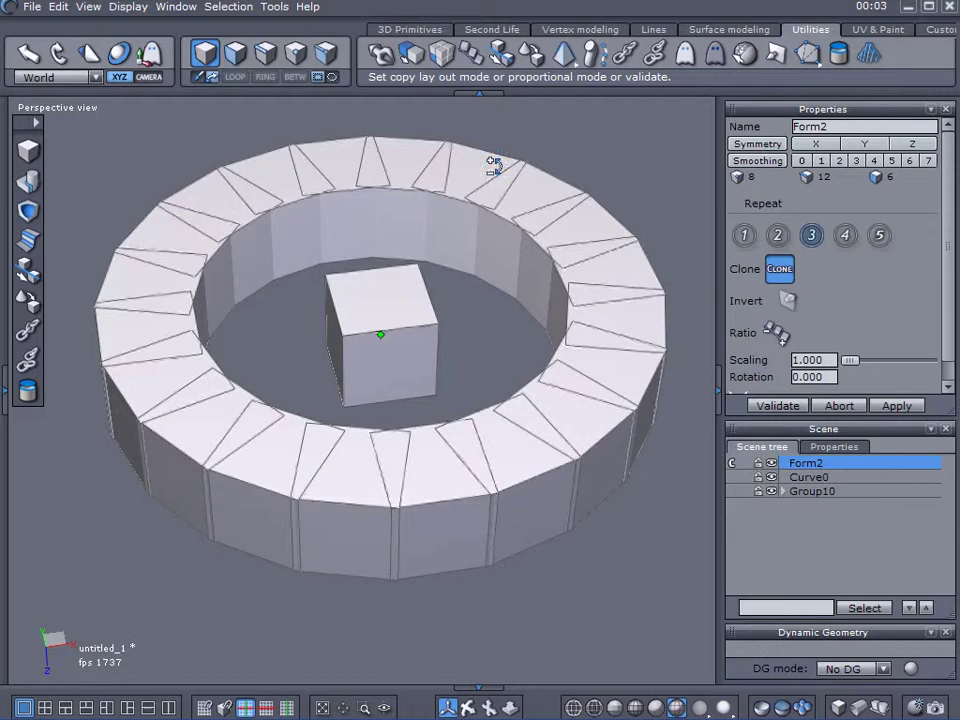
# - Abort the trial ring and scale Curve0 up from 24.238 to 27.773 across
pyautogui.click(845, 407)
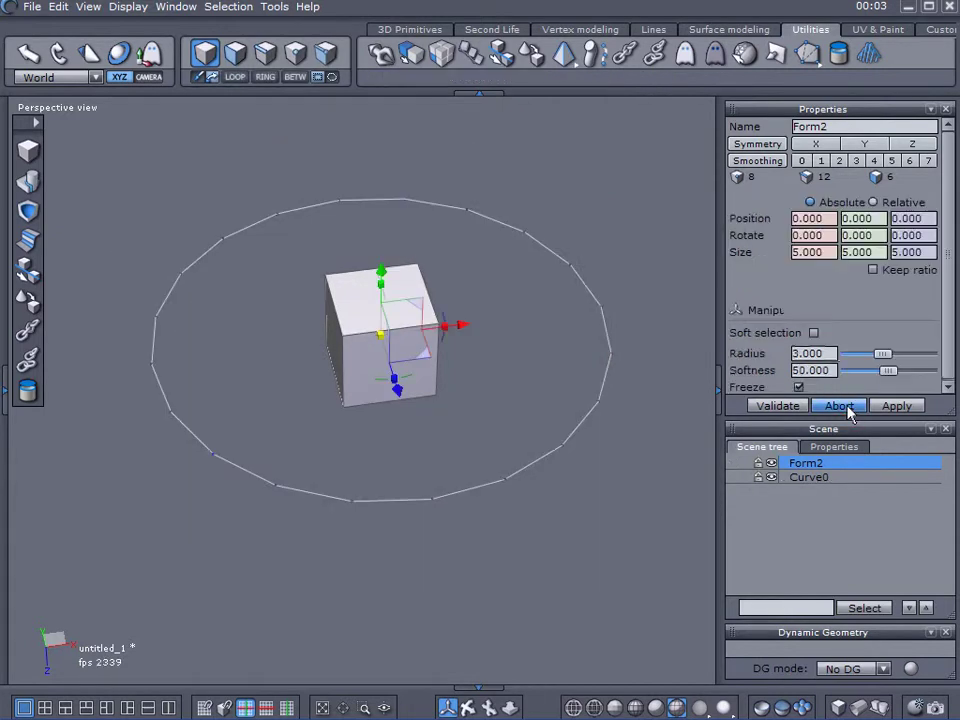
pyautogui.click(790, 477)
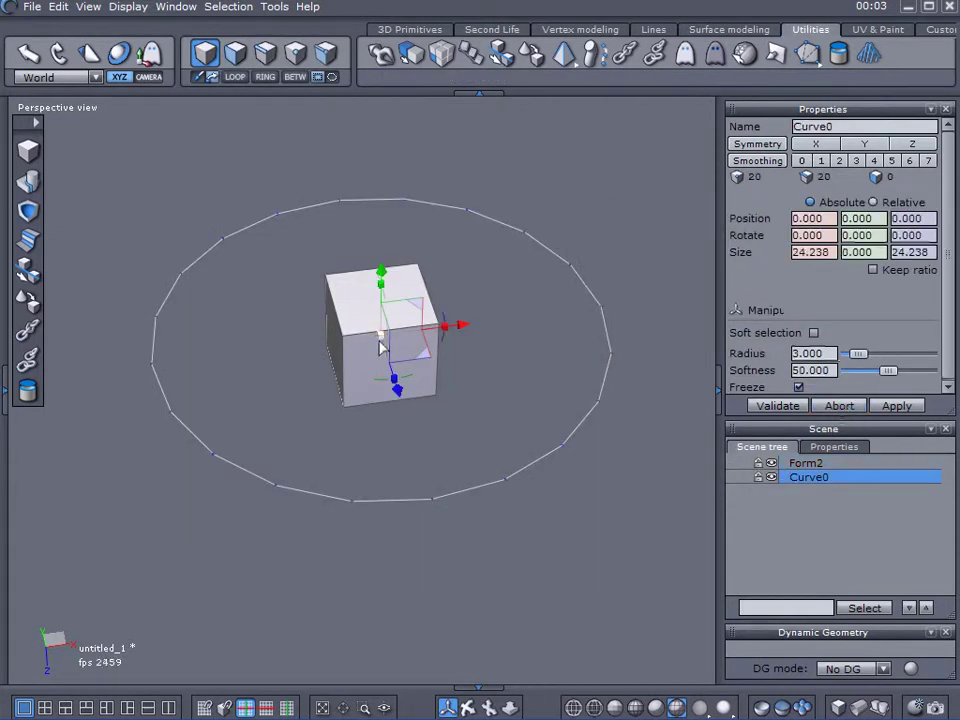
pyautogui.moveTo(382, 335); pyautogui.dragTo(422, 350)
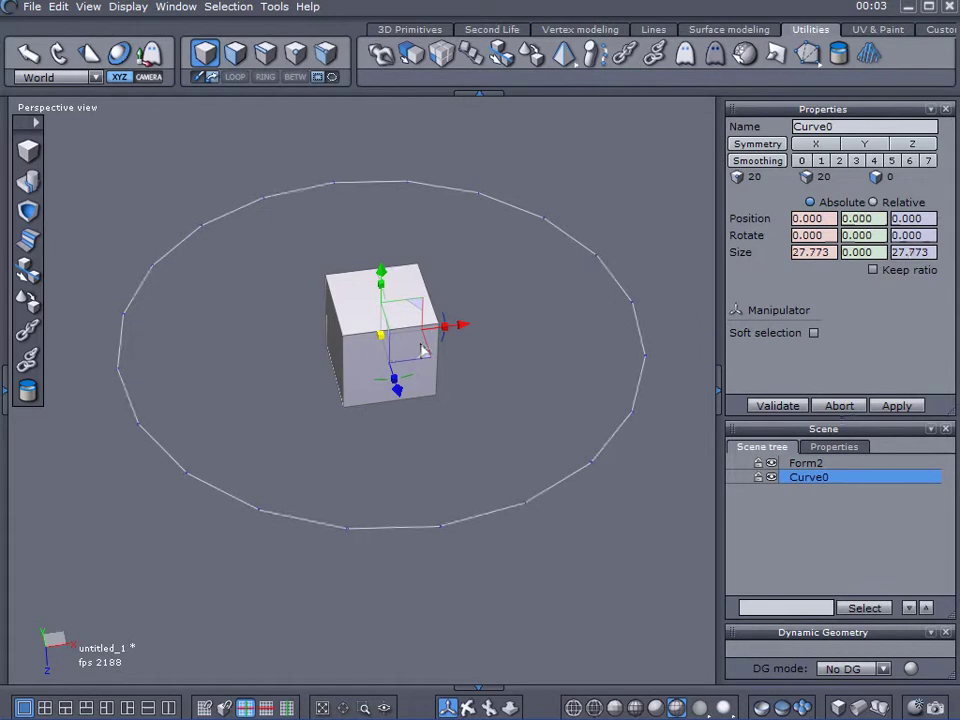
pyautogui.click(790, 477)
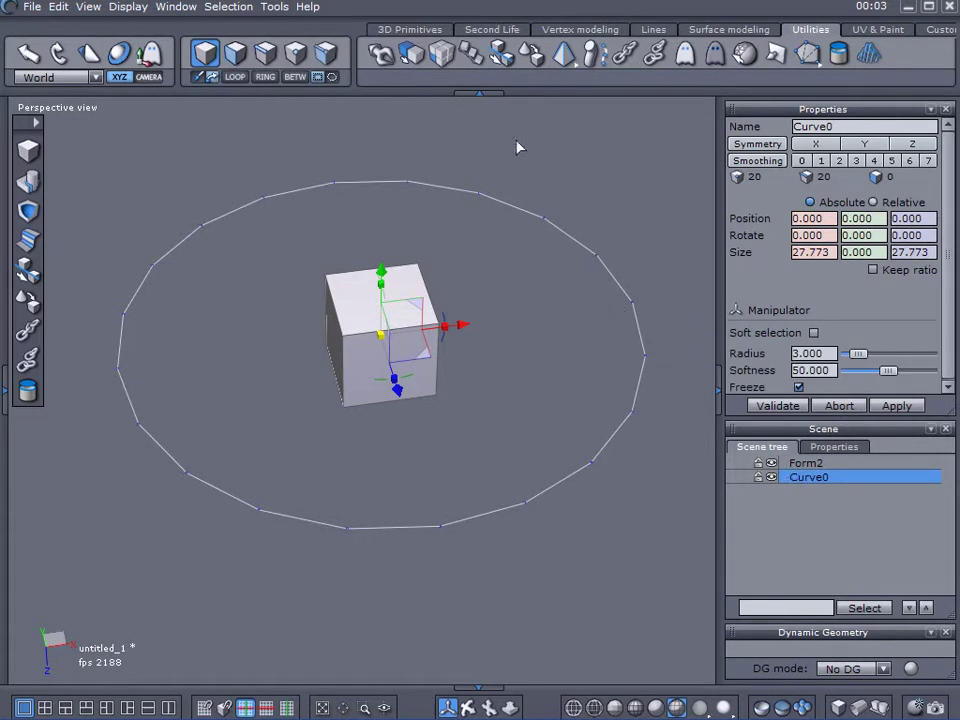
# - Test cloning the cube around the enlarged circle, then abort it
pyautogui.click(788, 463)
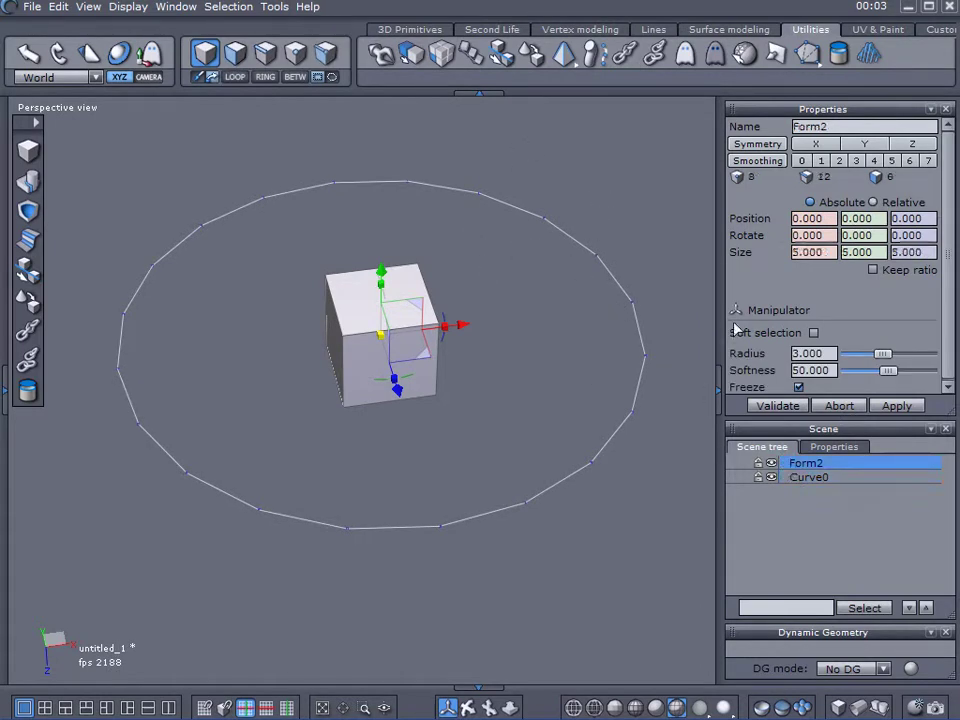
pyautogui.click(469, 53)
pyautogui.click(118, 362)
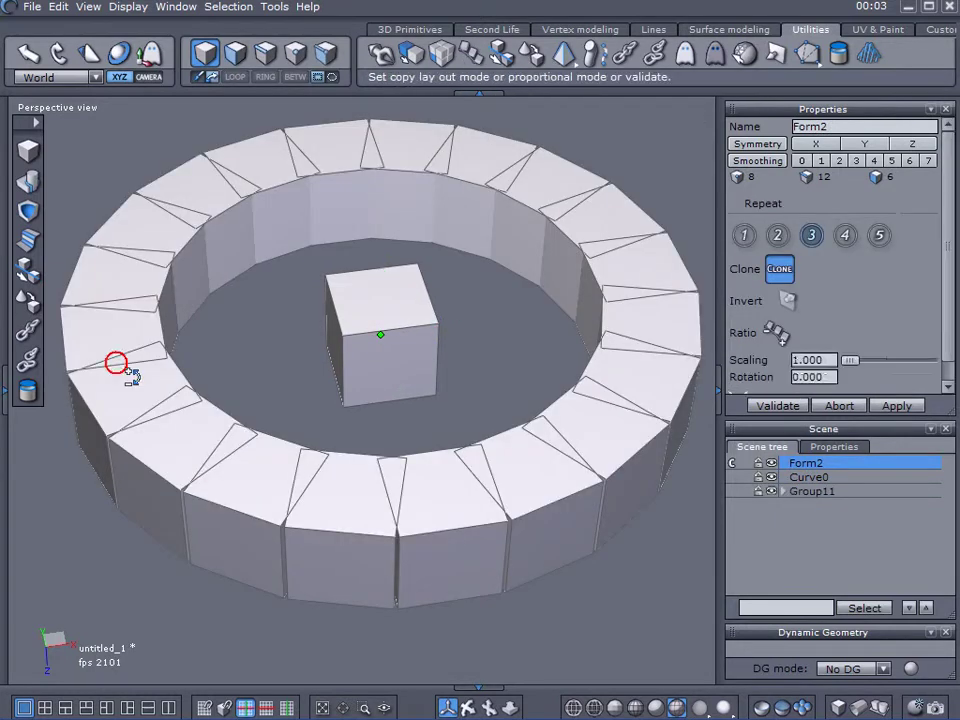
pyautogui.click(842, 404)
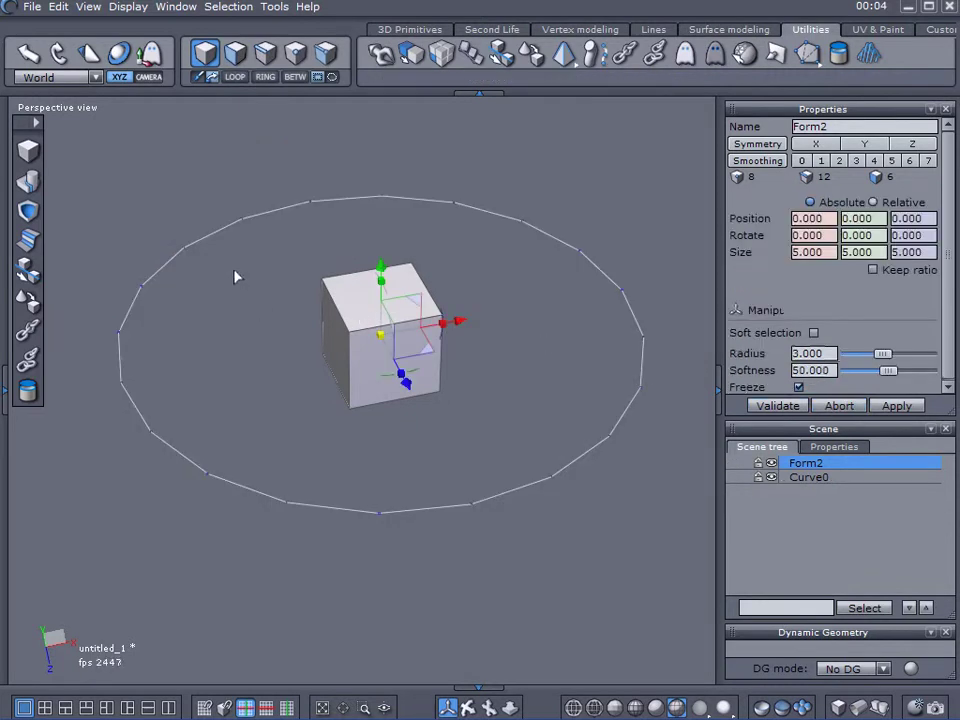
pyautogui.moveTo(236, 272)
pyautogui.mouseDown(button='middle')
pyautogui.moveTo(274, 268)
pyautogui.moveTo(294, 244)
pyautogui.moveTo(309, 245)
pyautogui.moveTo(296, 280)
pyautogui.mouseUp(button='middle')
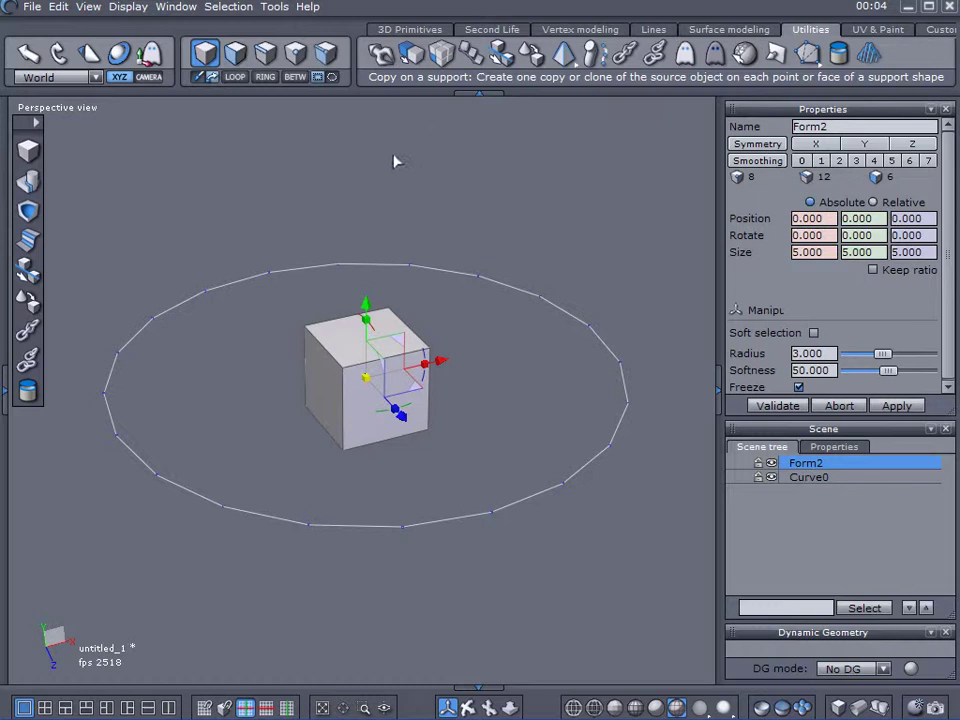
# - Clone Form2 onto every point of the enlarged circle with Copy on a support
pyautogui.moveTo(395, 161)
pyautogui.mouseDown(button='right')
pyautogui.moveTo(413, 167)
pyautogui.moveTo(392, 197)
pyautogui.mouseUp(button='right')
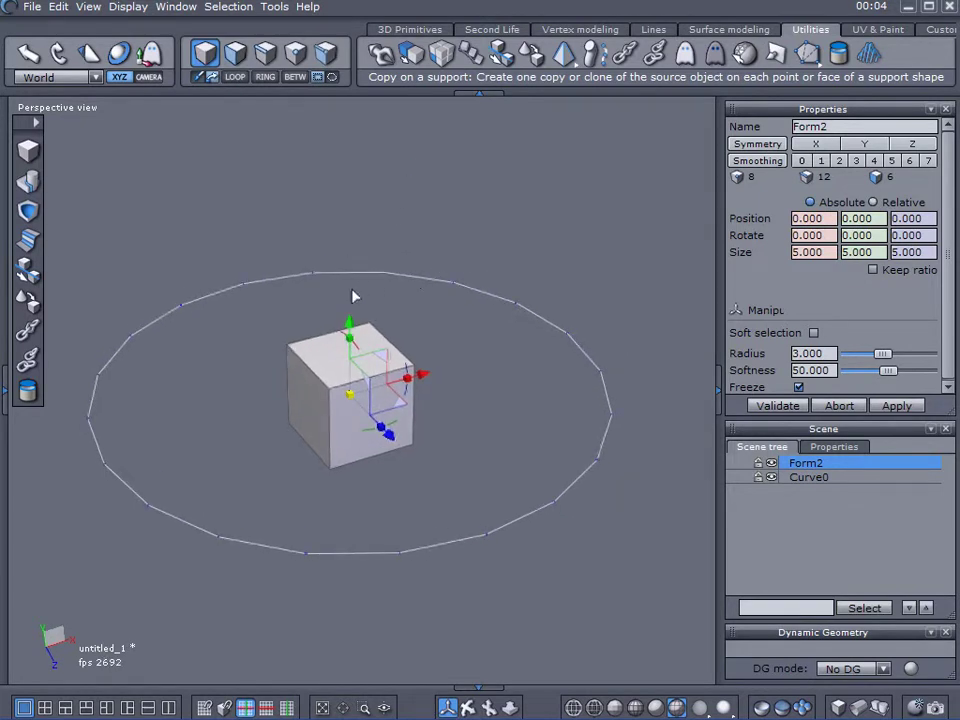
pyautogui.moveTo(210, 369); pyautogui.dragTo(236, 363, button='right')
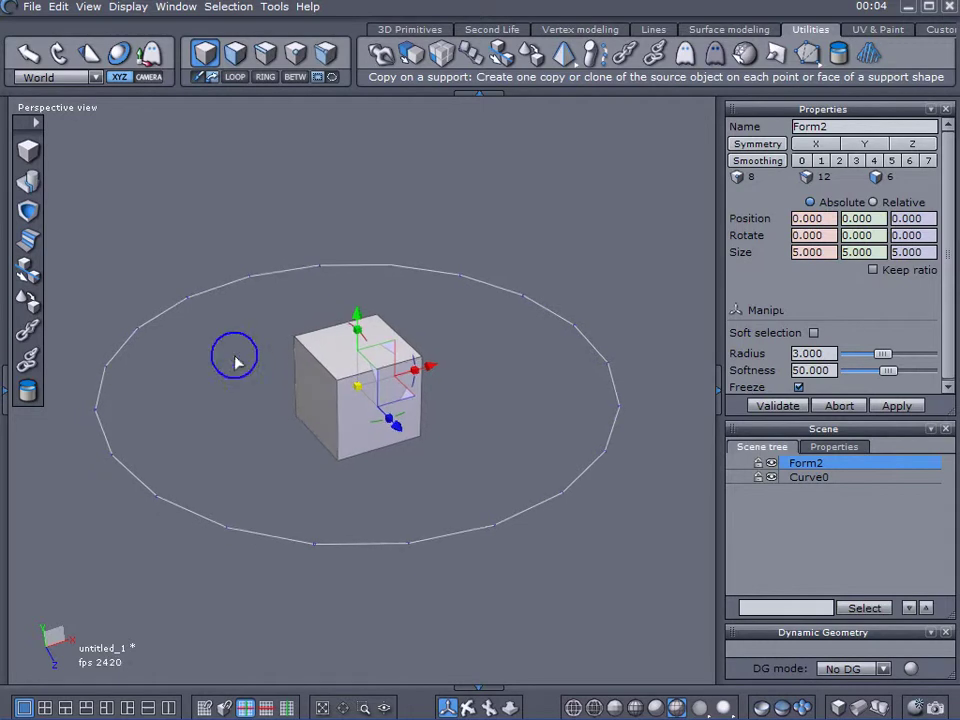
pyautogui.click(474, 55)
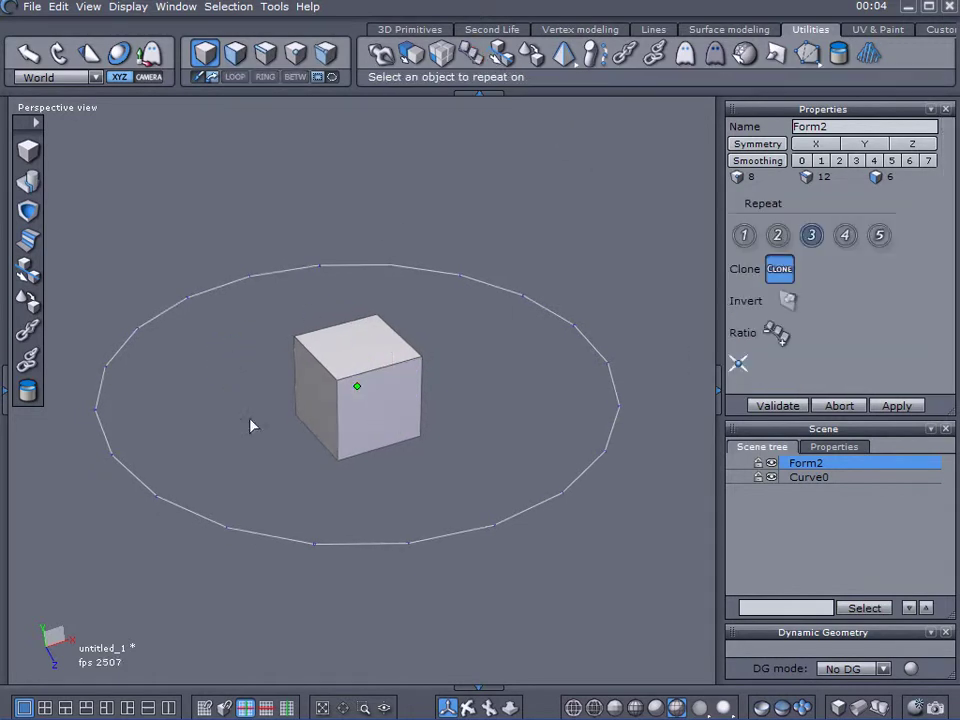
pyautogui.click(108, 450)
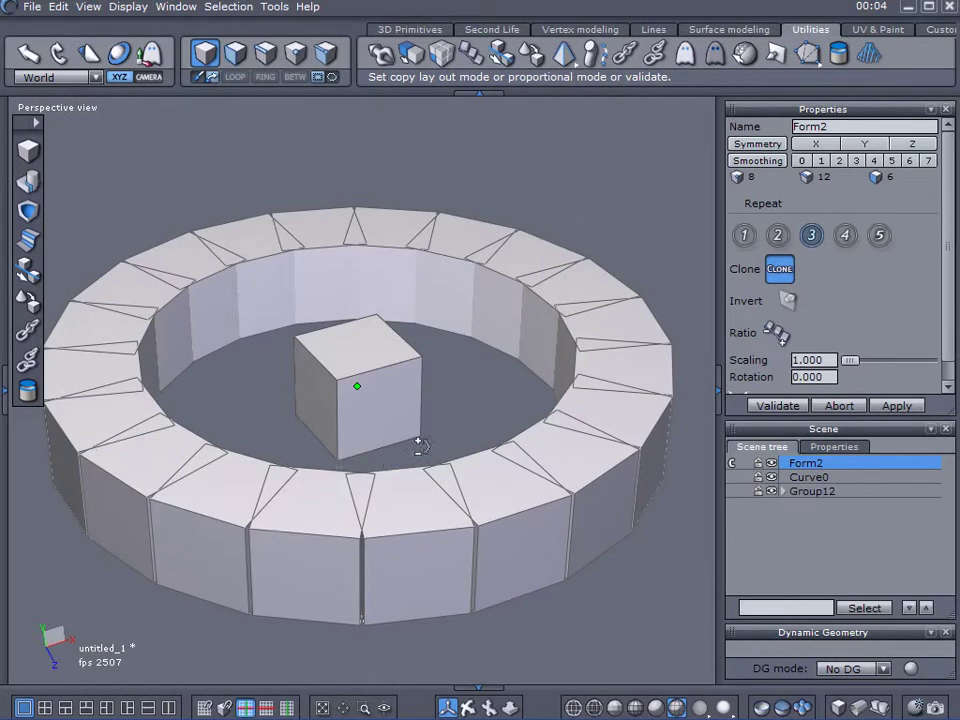
# - Validate the circular clone layout as Group12, keeping the blocks as clones
pyautogui.click(779, 269)
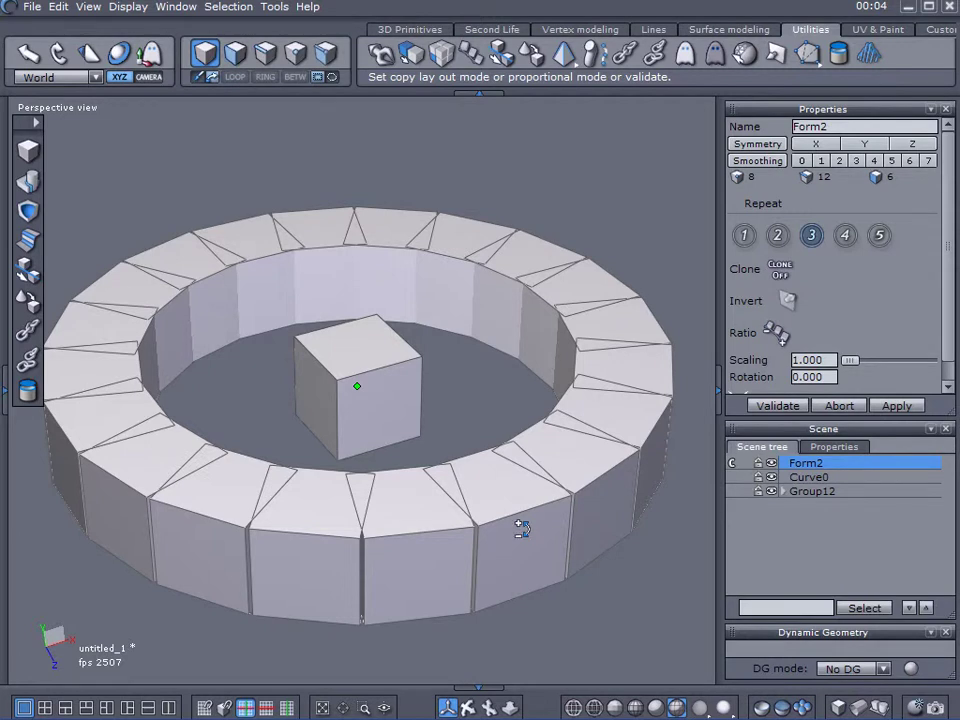
pyautogui.click(781, 272)
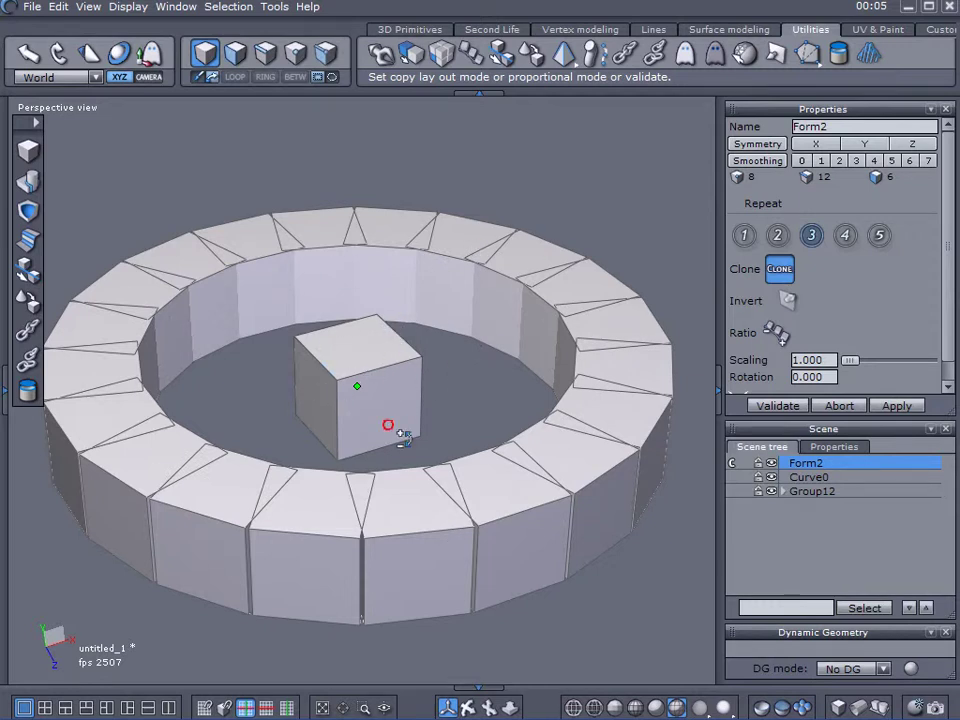
pyautogui.moveTo(390, 425)
pyautogui.mouseDown(button='middle')
pyautogui.moveTo(399, 617)
pyautogui.moveTo(406, 410)
pyautogui.mouseUp(button='middle')
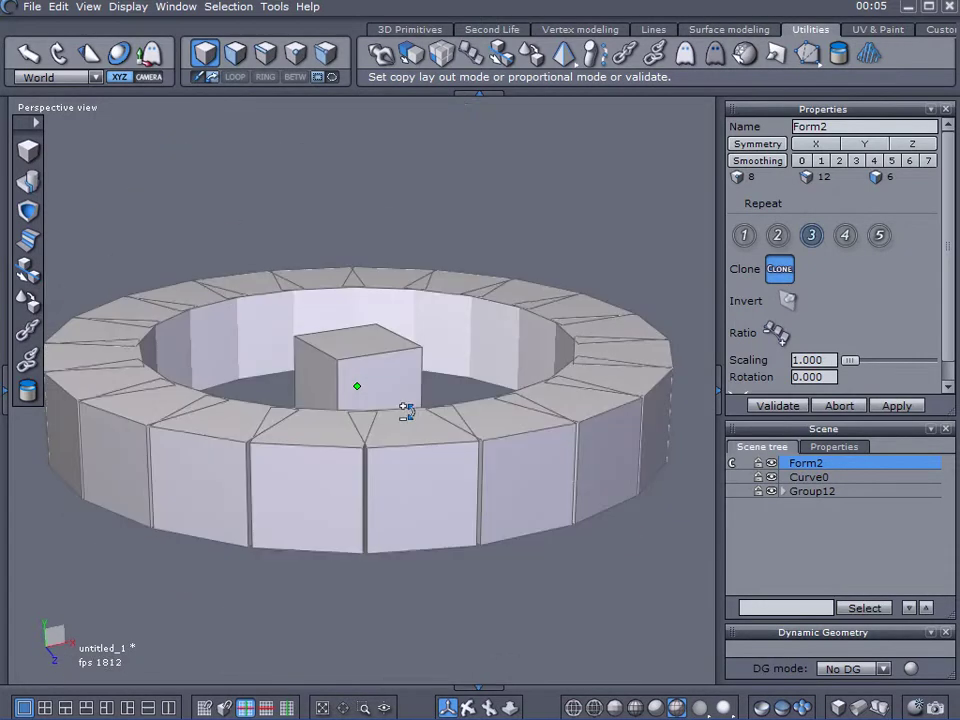
pyautogui.click(790, 410)
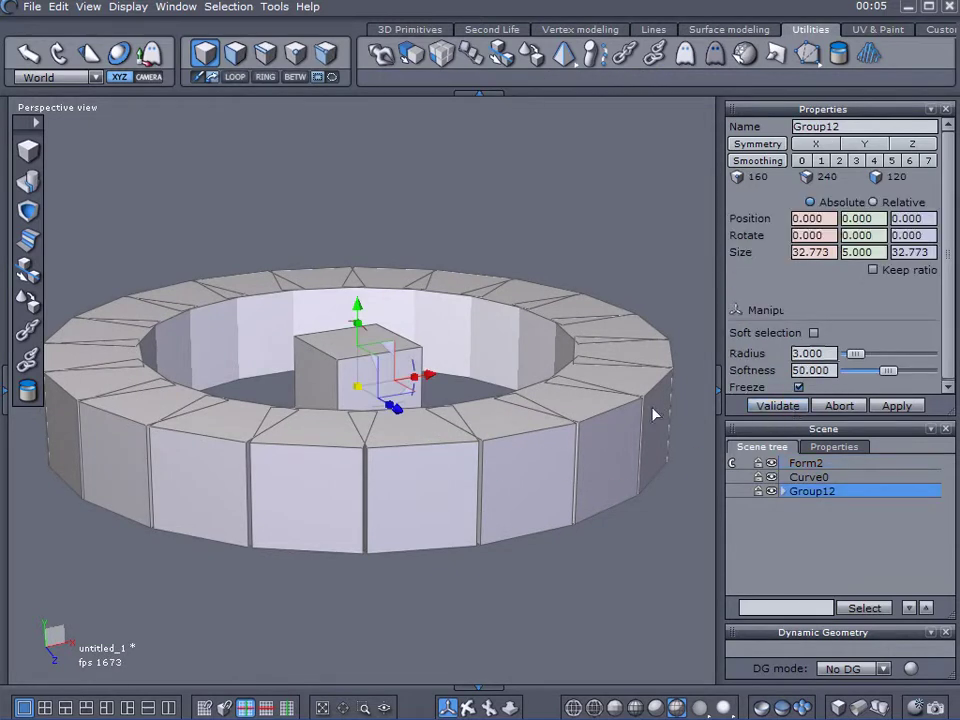
pyautogui.moveTo(553, 420)
pyautogui.mouseDown(button='middle')
pyautogui.moveTo(553, 476)
pyautogui.moveTo(538, 489)
pyautogui.moveTo(506, 343)
pyautogui.mouseUp(button='middle')
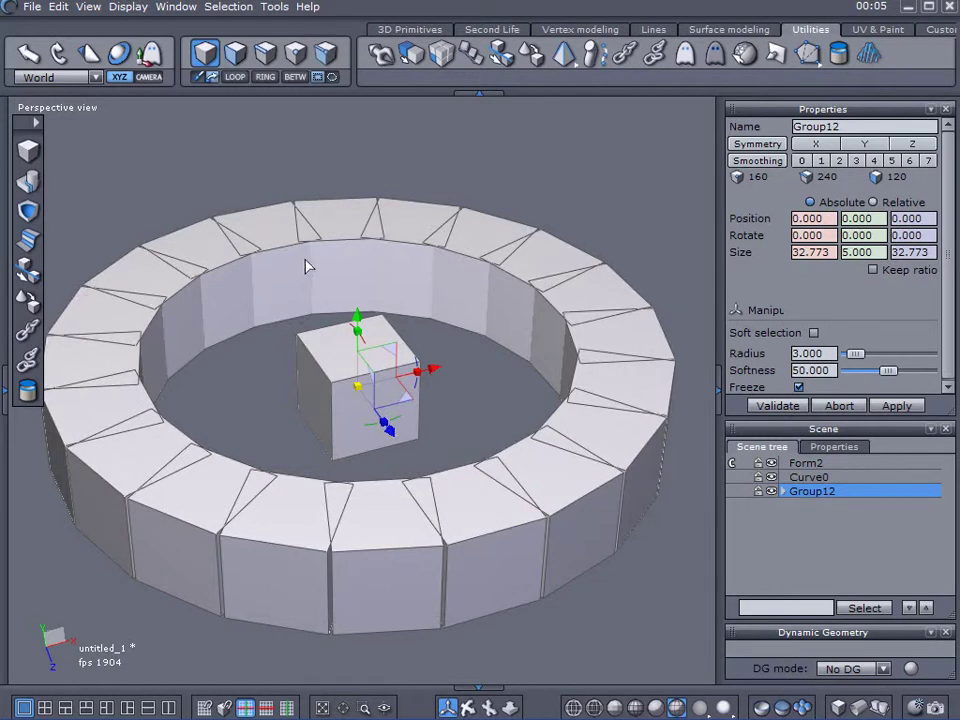
pyautogui.moveTo(302, 279); pyautogui.dragTo(300, 332, button='middle')
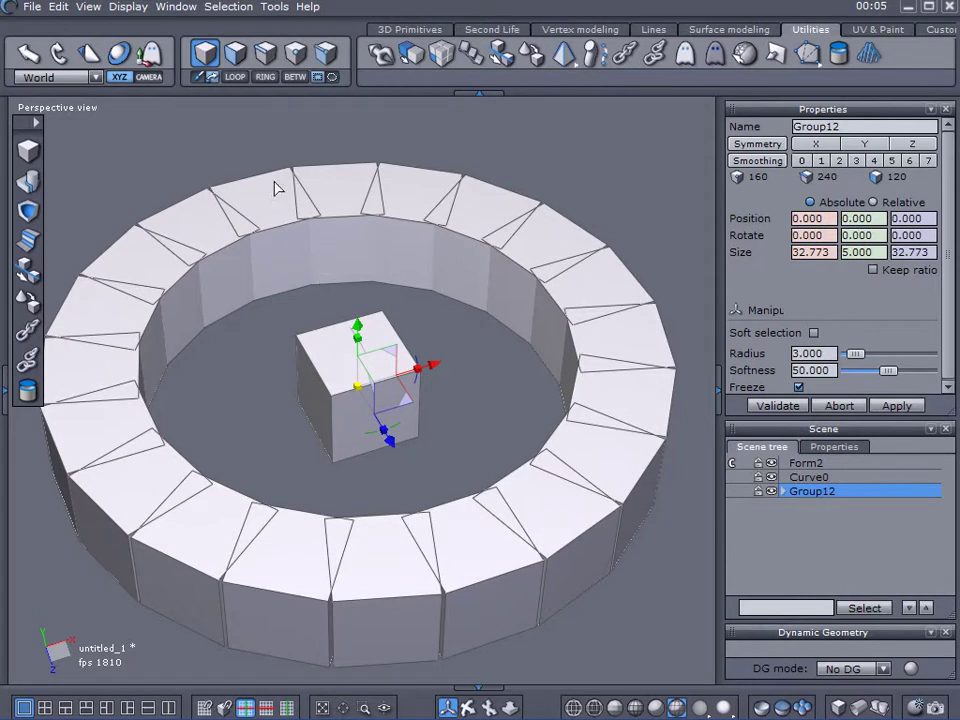
pyautogui.click(235, 52)
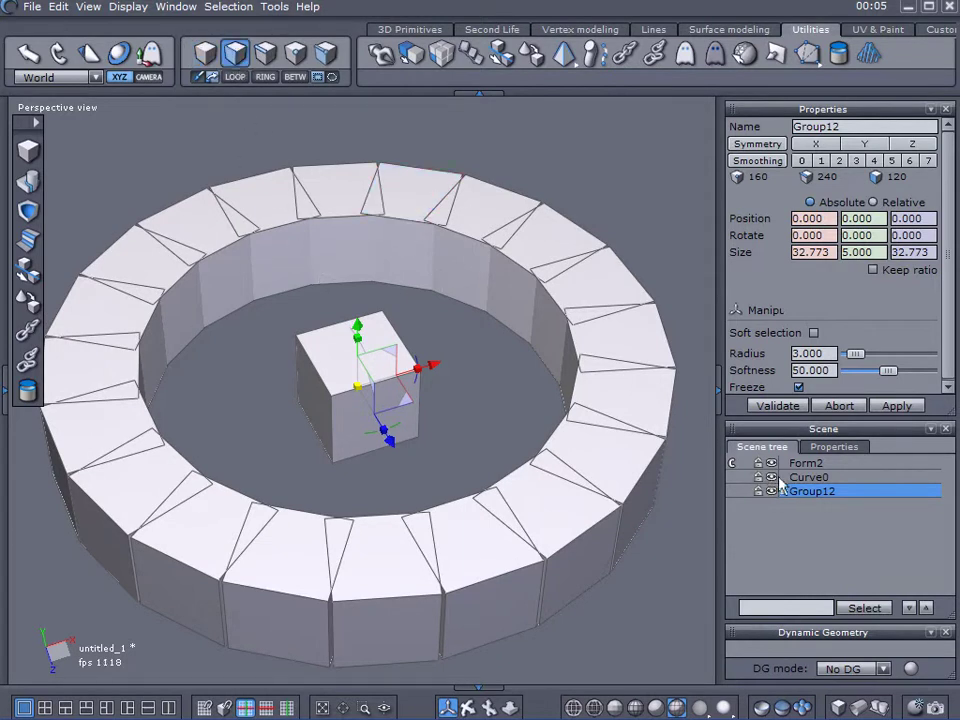
# - Scale Form2's front face down to about 3.58 high to taper the block
pyautogui.click(806, 463)
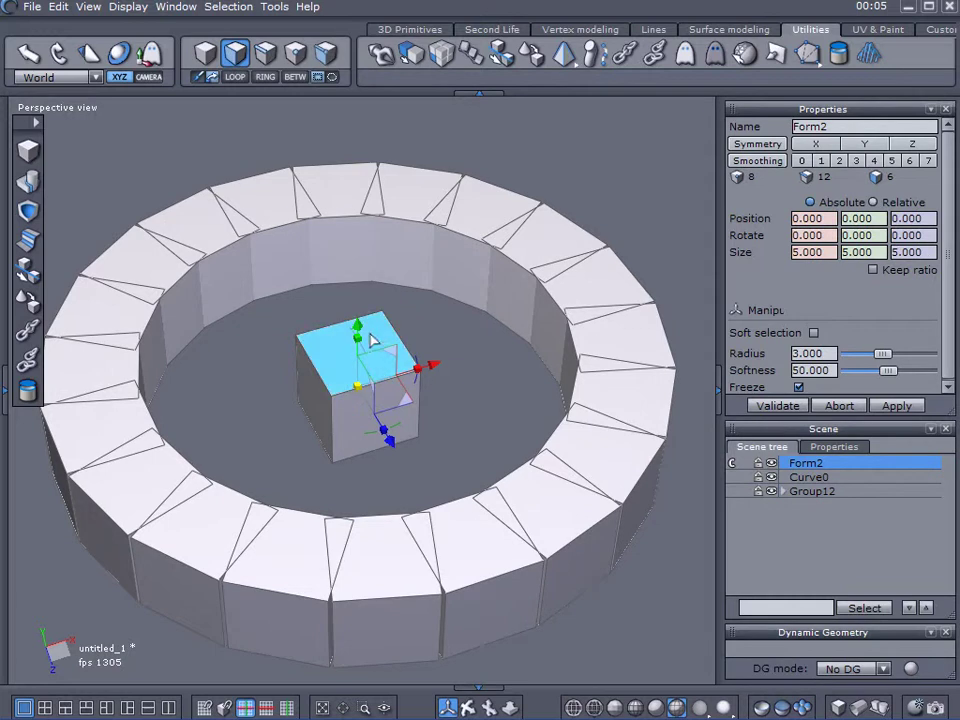
pyautogui.moveTo(367, 309); pyautogui.dragTo(340, 415, button='middle')
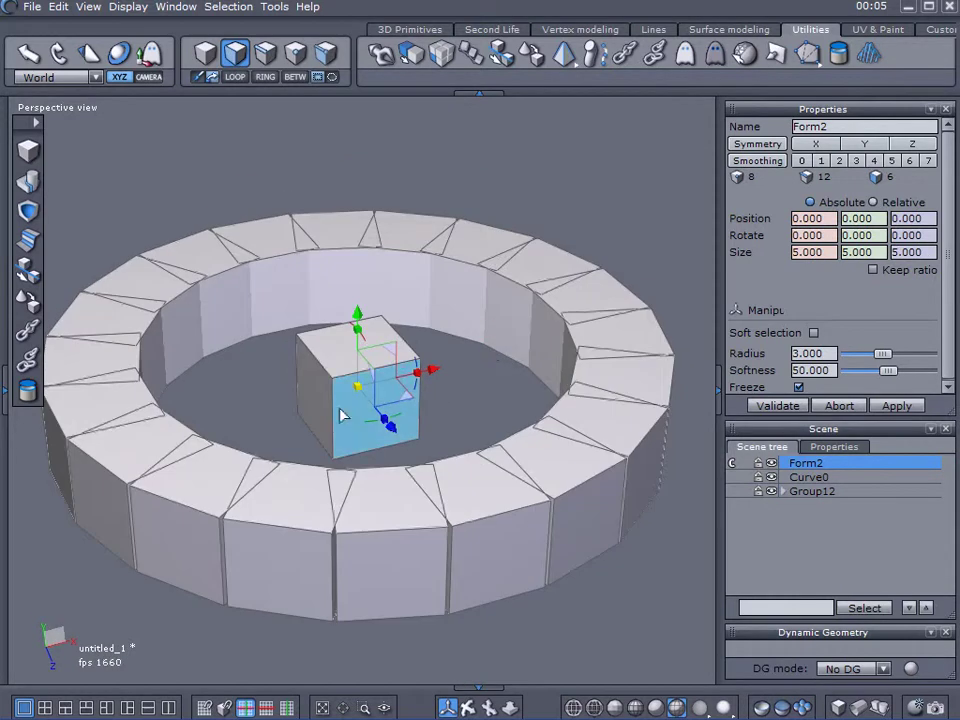
pyautogui.click(352, 430)
pyautogui.scroll(2, 364, 428)
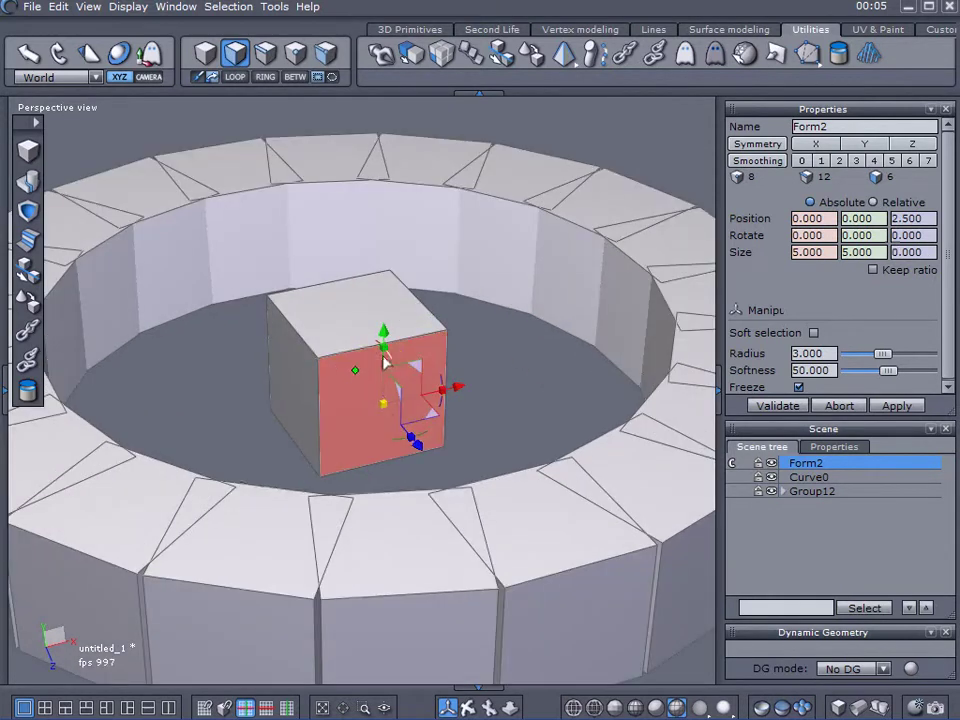
pyautogui.moveTo(385, 358)
pyautogui.mouseDown()
pyautogui.moveTo(388, 407)
pyautogui.moveTo(380, 372)
pyautogui.mouseUp()
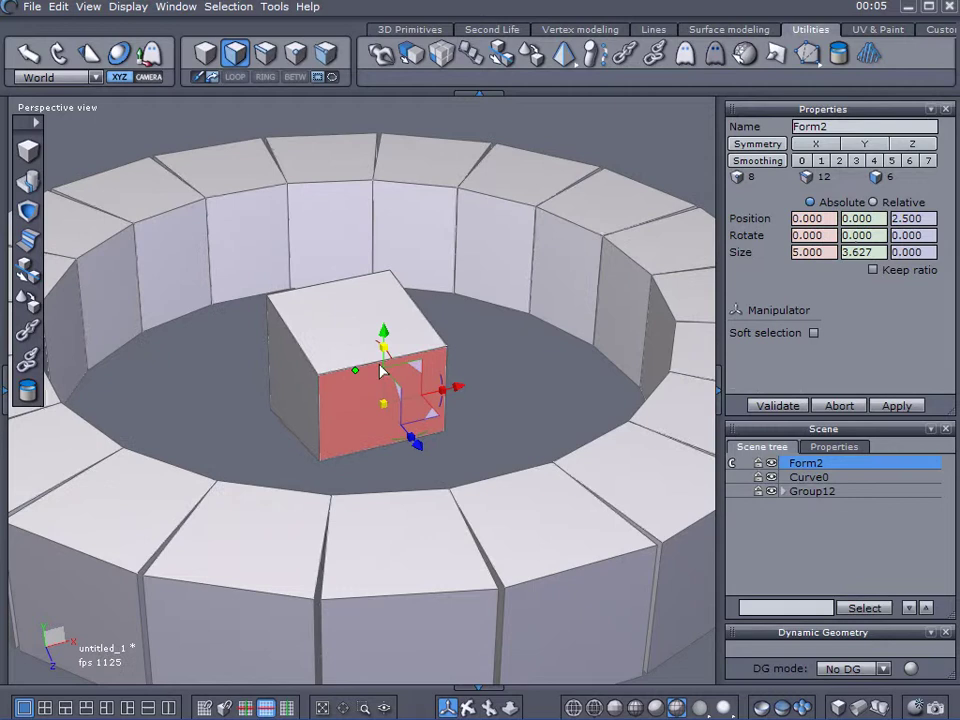
pyautogui.moveTo(380, 372); pyautogui.dragTo(391, 369)
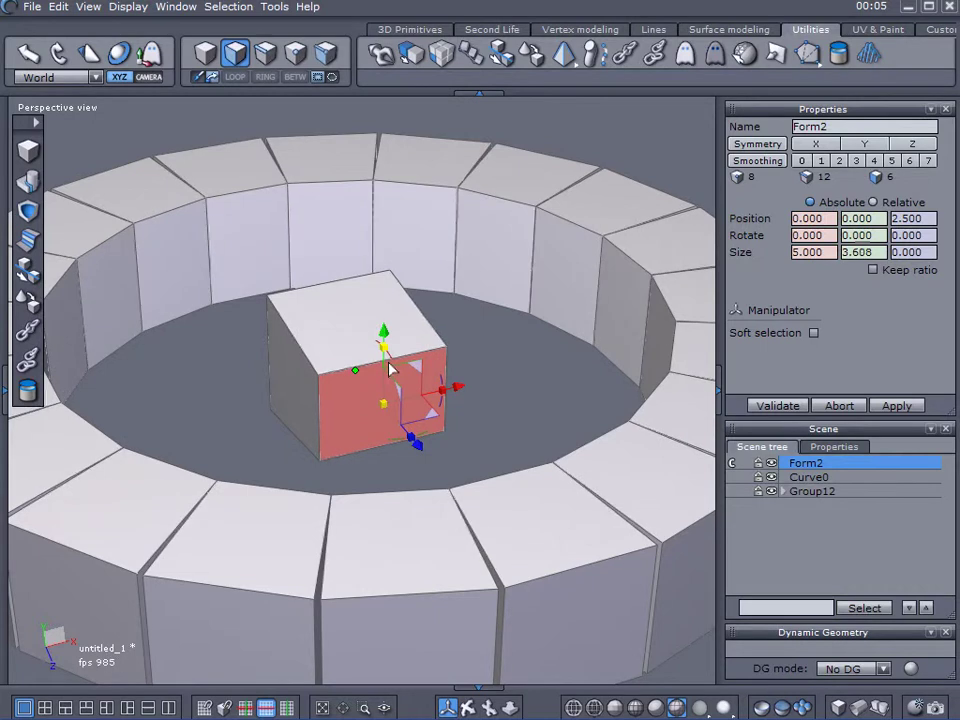
pyautogui.moveTo(391, 369); pyautogui.dragTo(383, 413)
pyautogui.scroll(2, 383, 413)
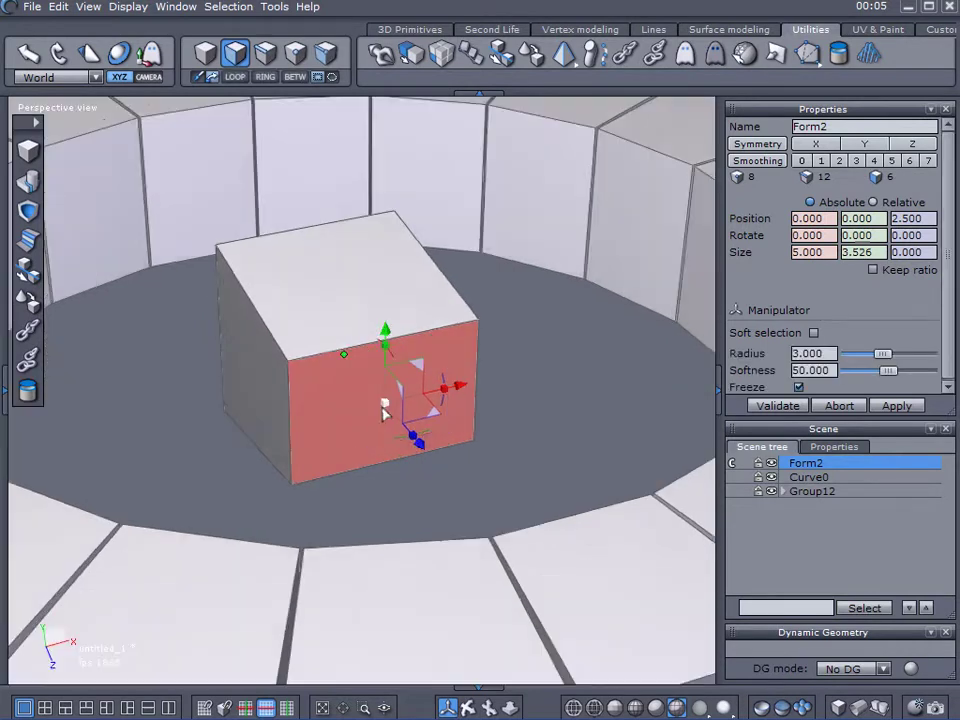
pyautogui.moveTo(386, 407); pyautogui.dragTo(432, 316, button='middle')
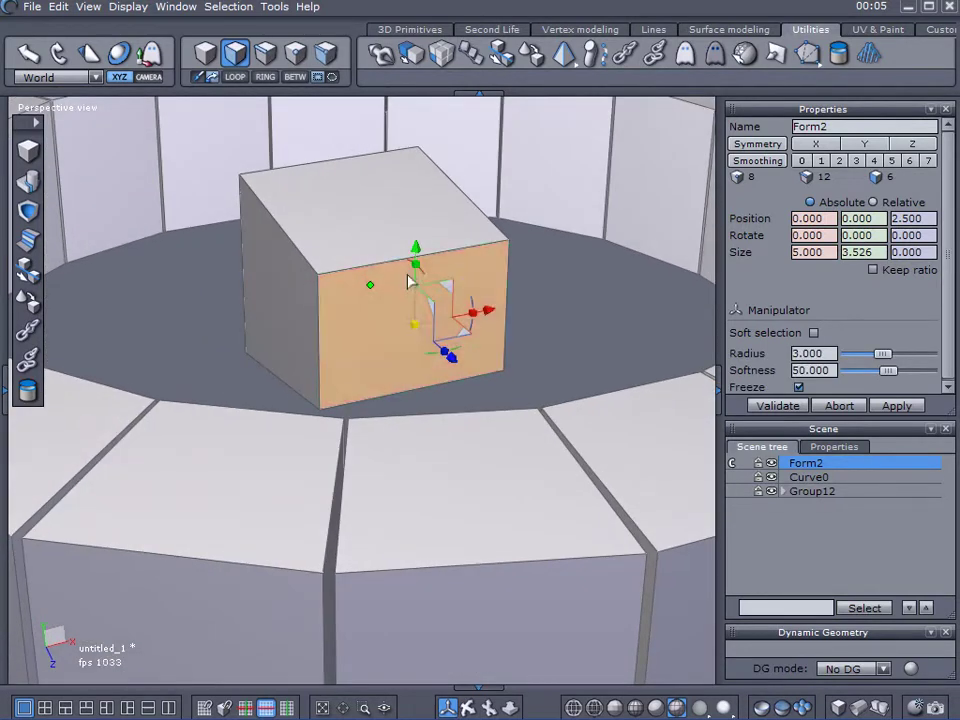
pyautogui.moveTo(416, 268)
pyautogui.mouseDown()
pyautogui.moveTo(417, 250)
pyautogui.moveTo(416, 283)
pyautogui.moveTo(411, 270)
pyautogui.mouseUp()
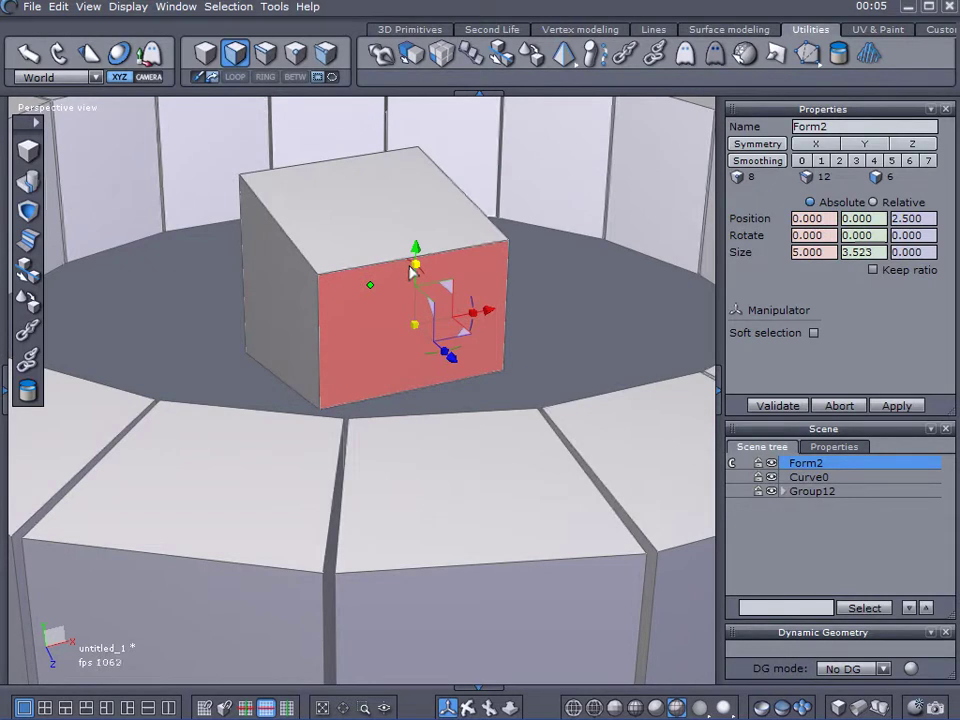
pyautogui.moveTo(411, 268); pyautogui.dragTo(411, 269)
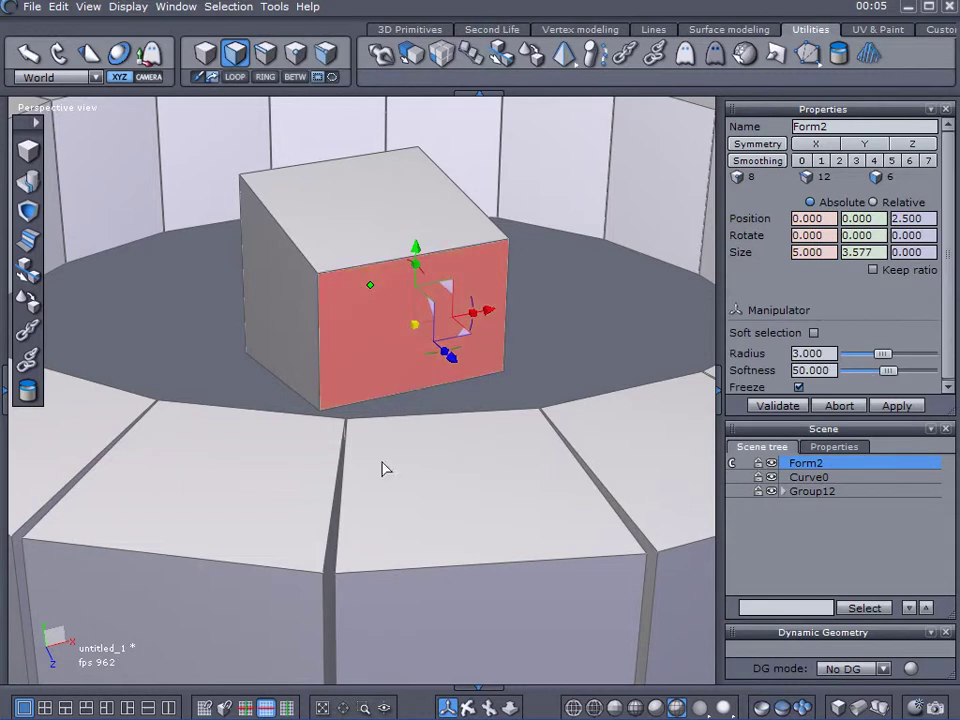
pyautogui.scroll(-3, 437, 513)
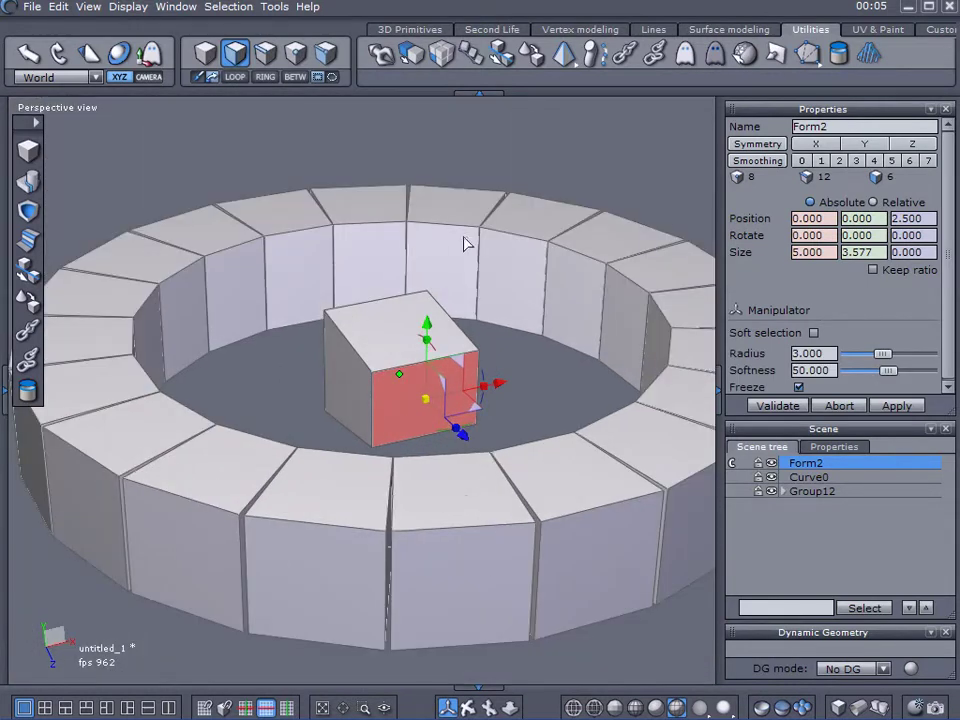
# - Make Form2's opposite face slightly taller, about 5.163 high
pyautogui.moveTo(223, 379); pyautogui.dragTo(447, 433, button='middle')
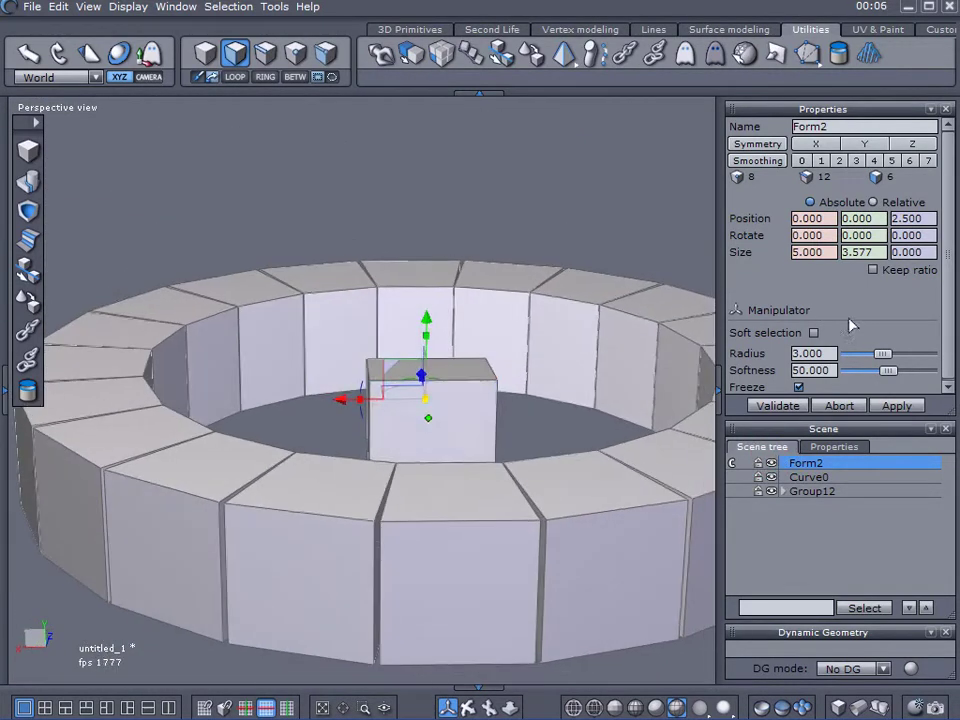
pyautogui.click(447, 433)
pyautogui.moveTo(578, 467)
pyautogui.mouseDown(button='middle')
pyautogui.moveTo(478, 452)
pyautogui.moveTo(514, 388)
pyautogui.moveTo(531, 326)
pyautogui.moveTo(456, 343)
pyautogui.mouseUp(button='middle')
pyautogui.scroll(2, 464, 430)
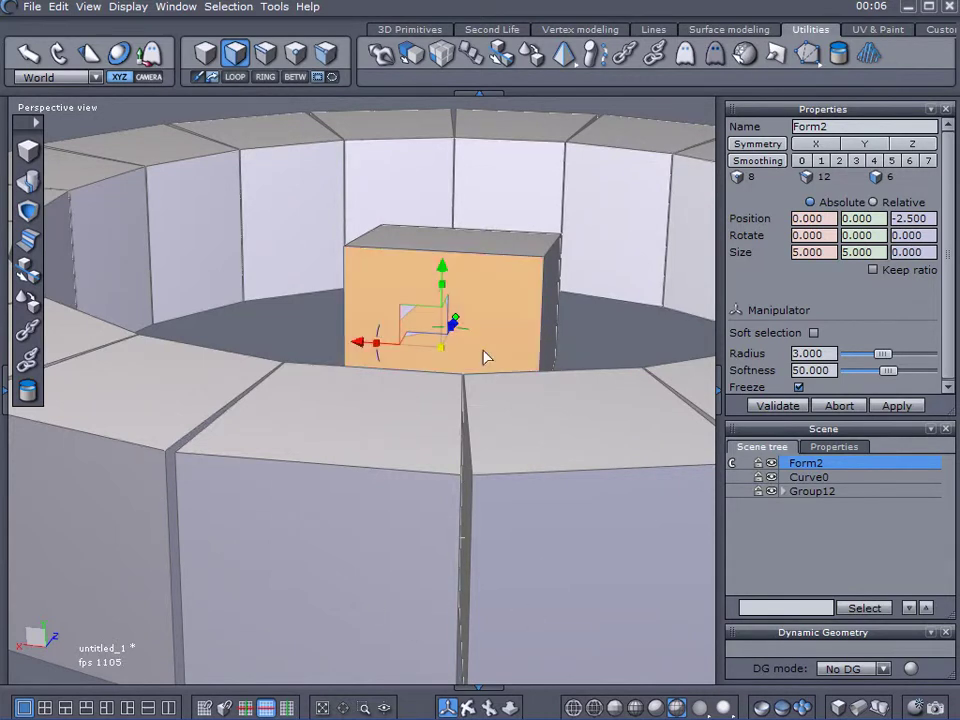
pyautogui.moveTo(443, 287); pyautogui.dragTo(617, 302)
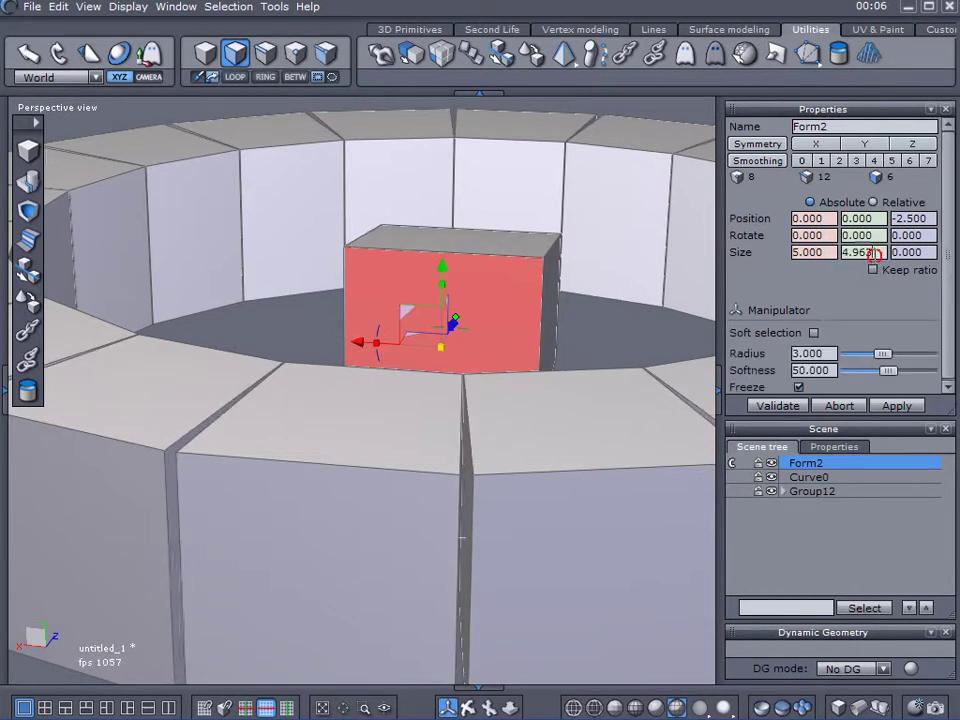
pyautogui.scroll(1, 876, 252)
pyautogui.scroll(1, 876, 252)
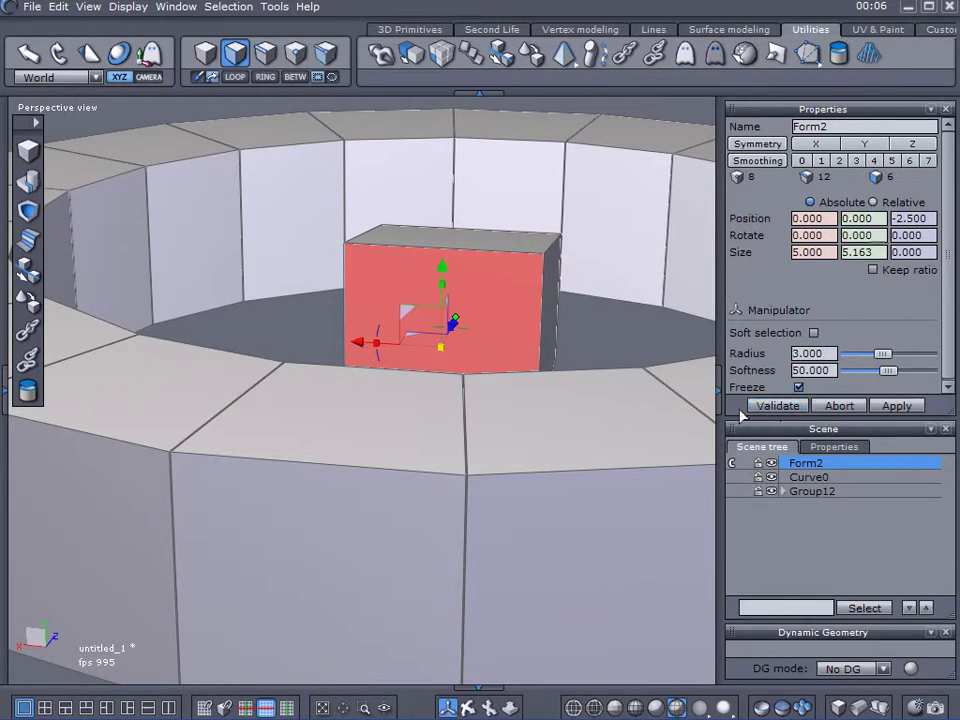
pyautogui.scroll(-5, 581, 405)
pyautogui.moveTo(581, 398)
pyautogui.mouseDown(button='middle')
pyautogui.moveTo(456, 452)
pyautogui.moveTo(576, 490)
pyautogui.mouseUp(button='middle')
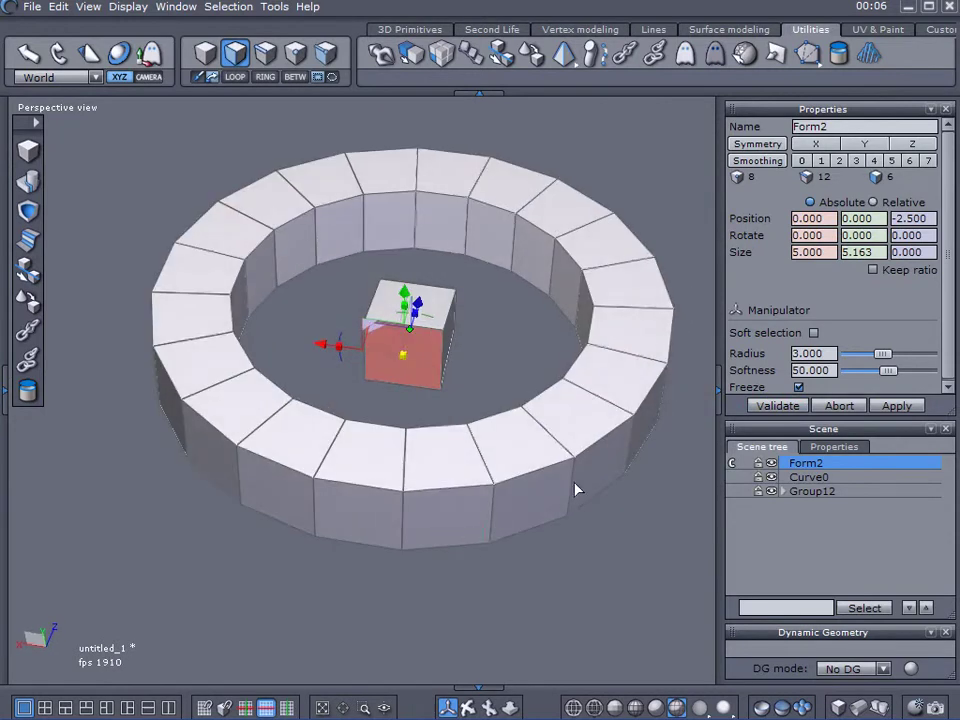
# - Chamfer Form2's edges with a radius of about 0.32
pyautogui.click(507, 320)
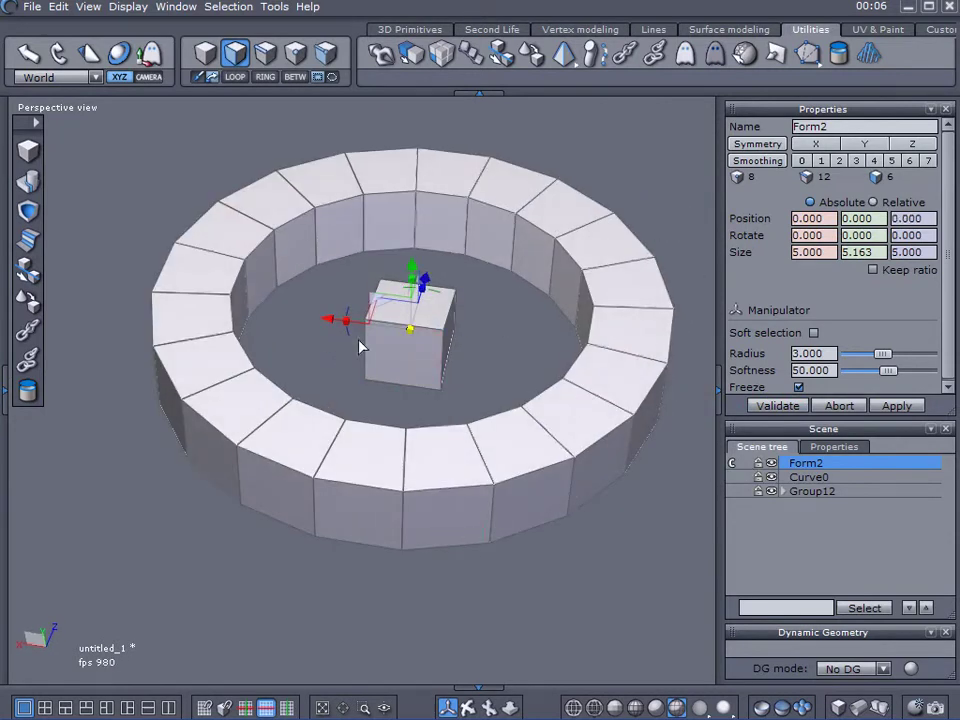
pyautogui.click(267, 63)
pyautogui.click(400, 345)
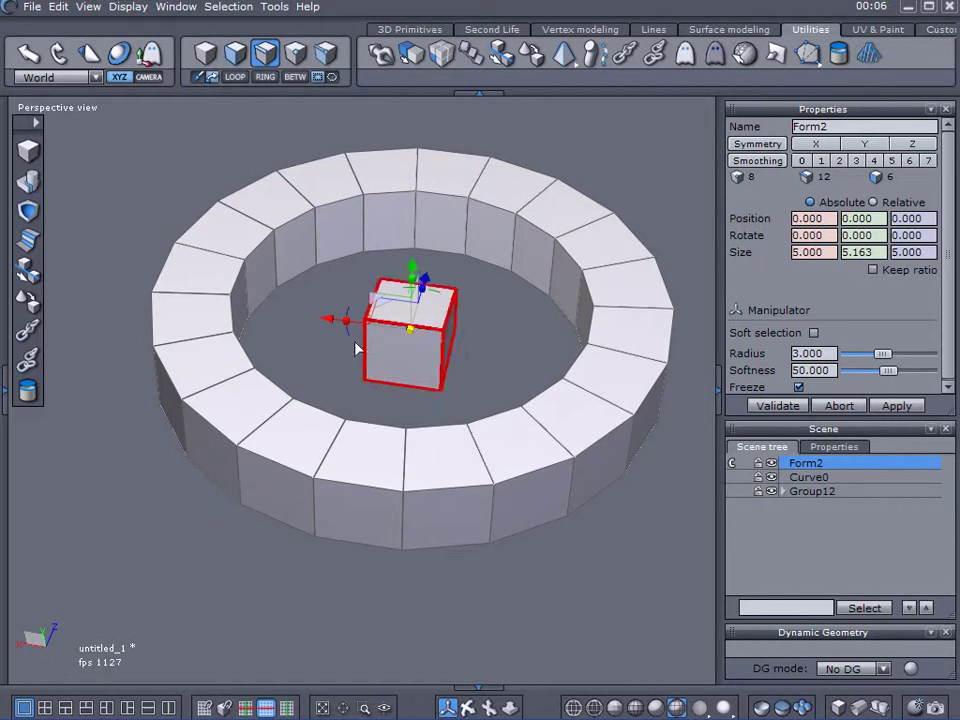
pyautogui.scroll(2, 392, 358)
pyautogui.scroll(2, 413, 353)
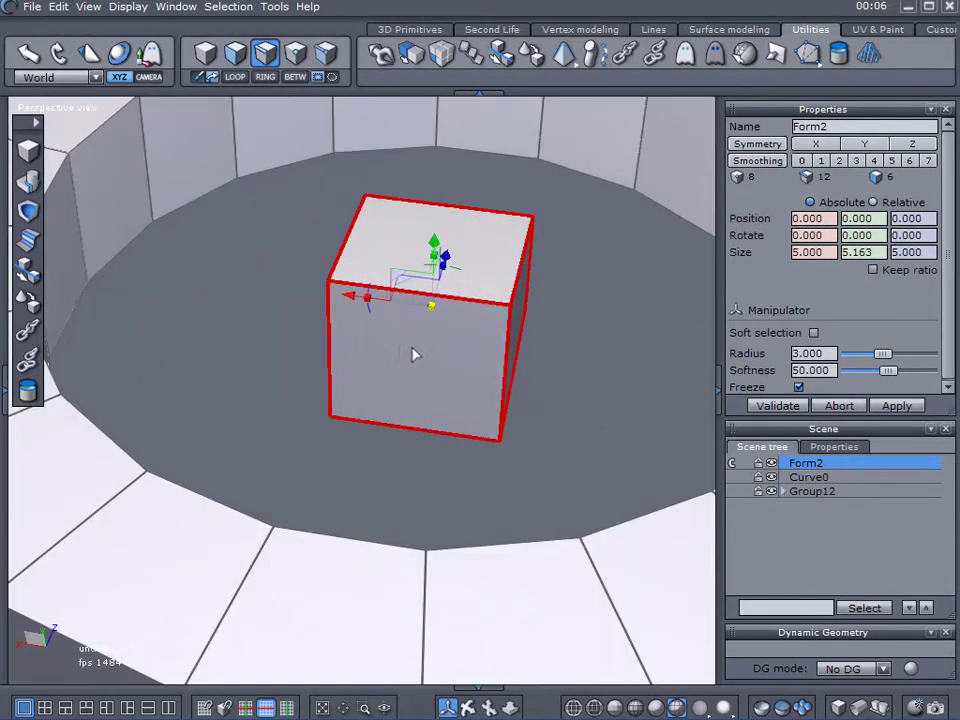
pyautogui.click(27, 238)
pyautogui.moveTo(313, 476); pyautogui.dragTo(300, 380, button='middle')
pyautogui.moveTo(846, 271)
pyautogui.mouseDown()
pyautogui.moveTo(846, 315)
pyautogui.moveTo(846, 265)
pyautogui.moveTo(846, 300)
pyautogui.mouseUp()
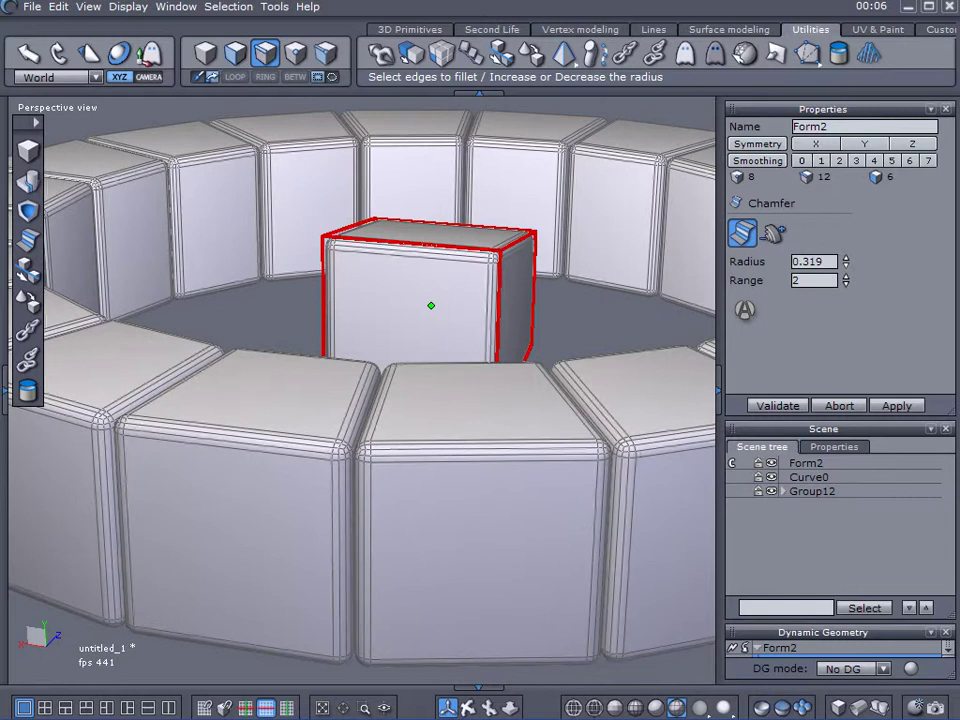
pyautogui.click(782, 405)
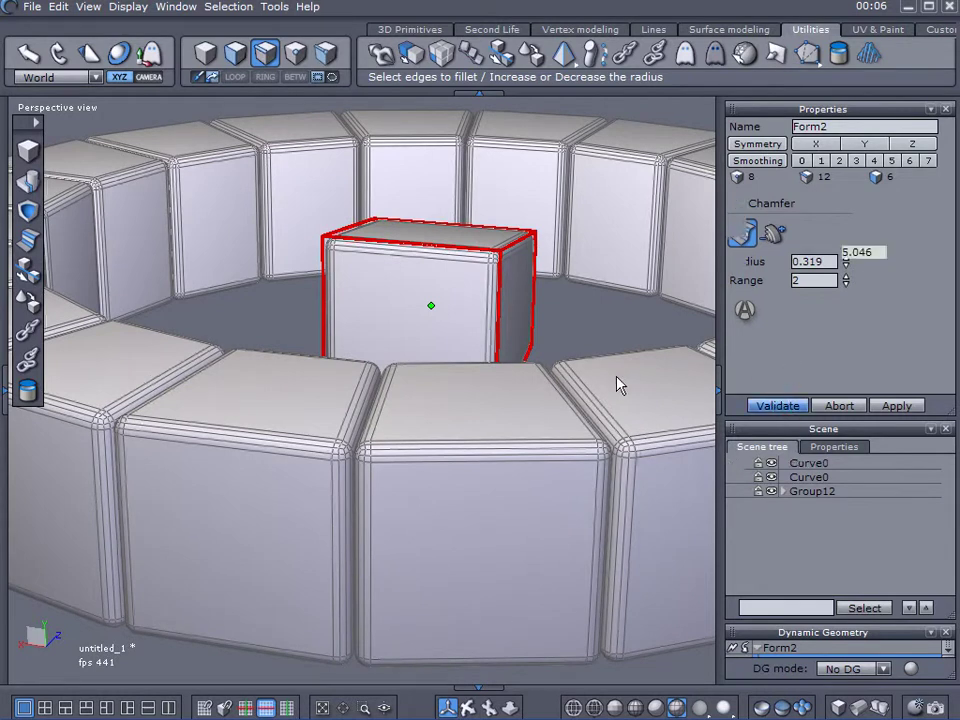
pyautogui.scroll(-3, 617, 386)
pyautogui.moveTo(548, 393); pyautogui.dragTo(580, 383, button='middle')
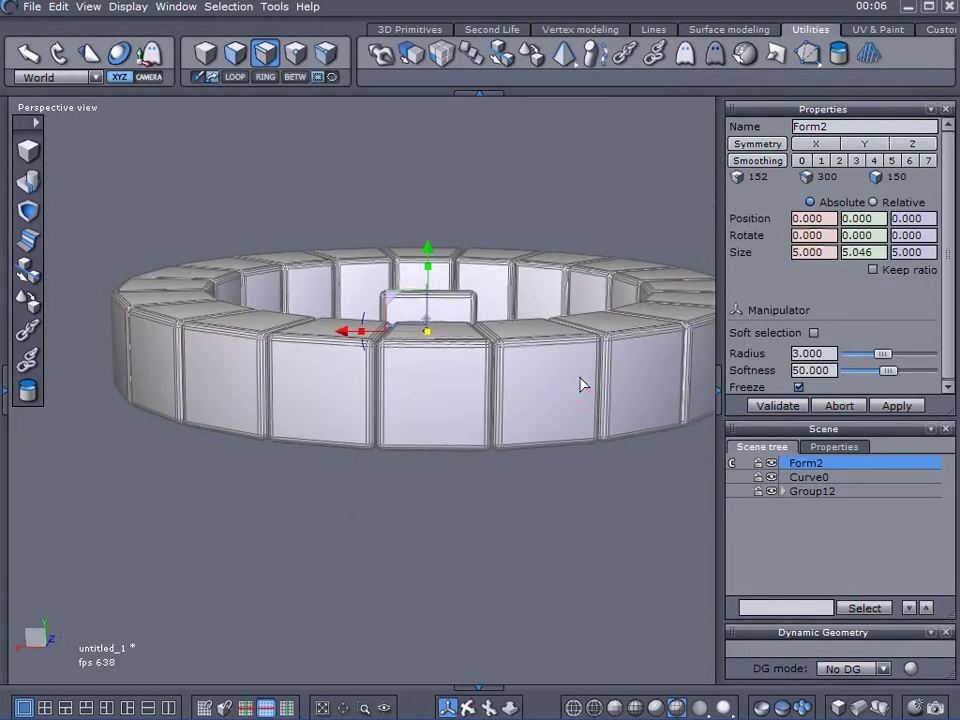
# - Deselect Form2 and select the whole Group12 ring in object mode
pyautogui.click(779, 465)
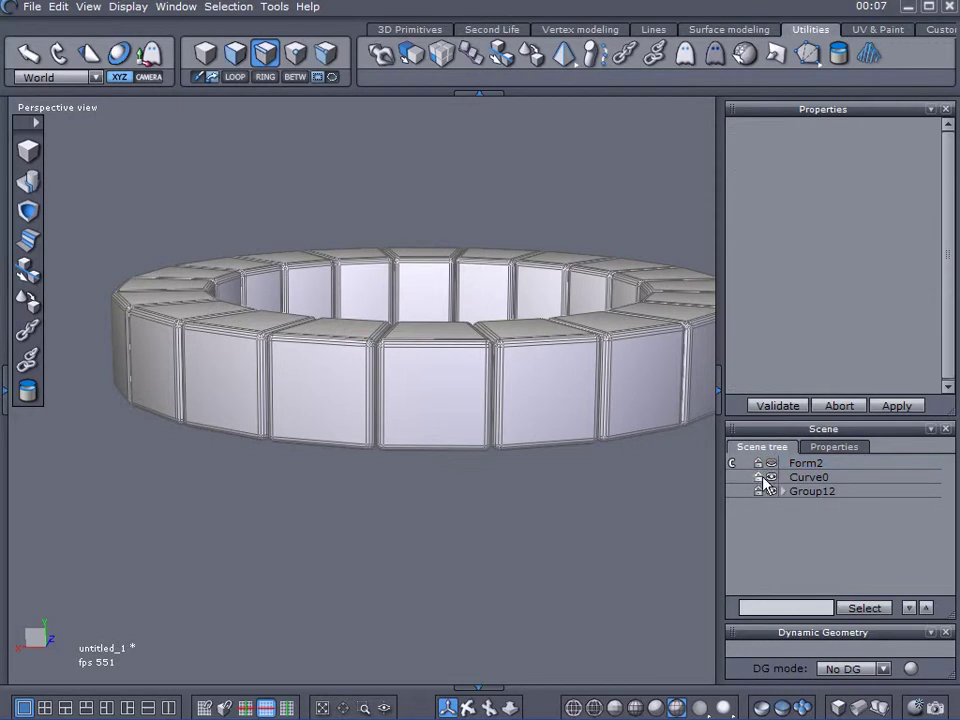
pyautogui.moveTo(561, 421)
pyautogui.mouseDown(button='middle')
pyautogui.moveTo(546, 469)
pyautogui.moveTo(512, 450)
pyautogui.moveTo(484, 459)
pyautogui.mouseUp(button='middle')
pyautogui.press('F1')
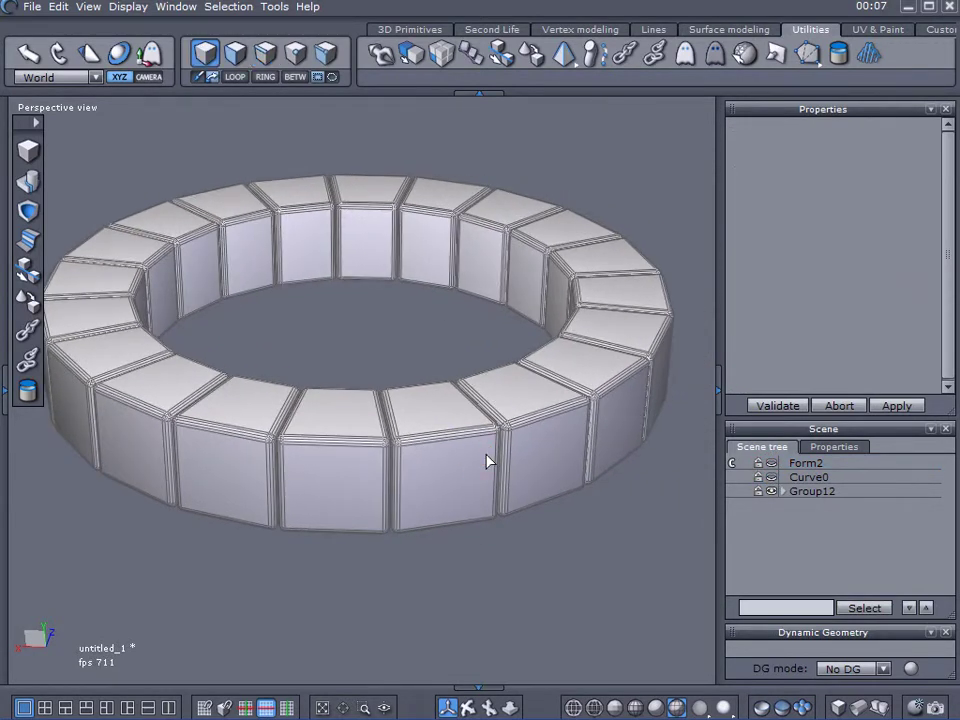
pyautogui.click(471, 437)
pyautogui.moveTo(153, 333)
pyautogui.mouseDown(button='middle')
pyautogui.moveTo(334, 444)
pyautogui.moveTo(240, 621)
pyautogui.moveTo(356, 439)
pyautogui.moveTo(575, 425)
pyautogui.moveTo(300, 553)
pyautogui.moveTo(167, 446)
pyautogui.moveTo(144, 510)
pyautogui.moveTo(213, 432)
pyautogui.moveTo(257, 452)
pyautogui.moveTo(270, 471)
pyautogui.moveTo(251, 467)
pyautogui.moveTo(249, 397)
pyautogui.moveTo(270, 238)
pyautogui.moveTo(236, 497)
pyautogui.moveTo(257, 444)
pyautogui.moveTo(279, 435)
pyautogui.moveTo(291, 497)
pyautogui.moveTo(357, 427)
pyautogui.mouseUp(button='middle')
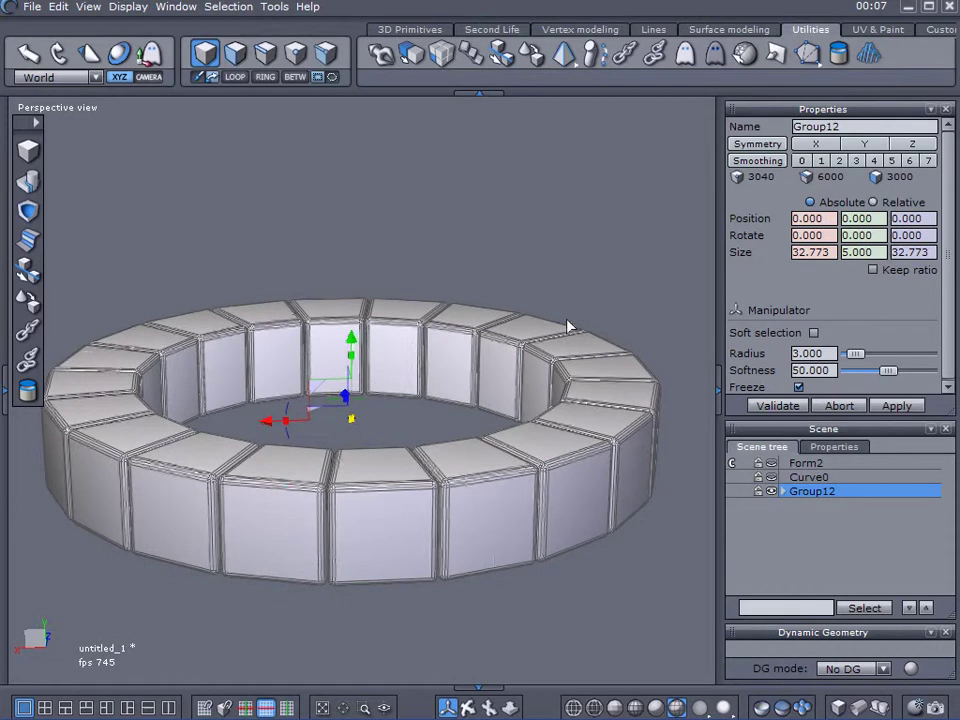
pyautogui.moveTo(506, 500); pyautogui.dragTo(508, 491, button='middle')
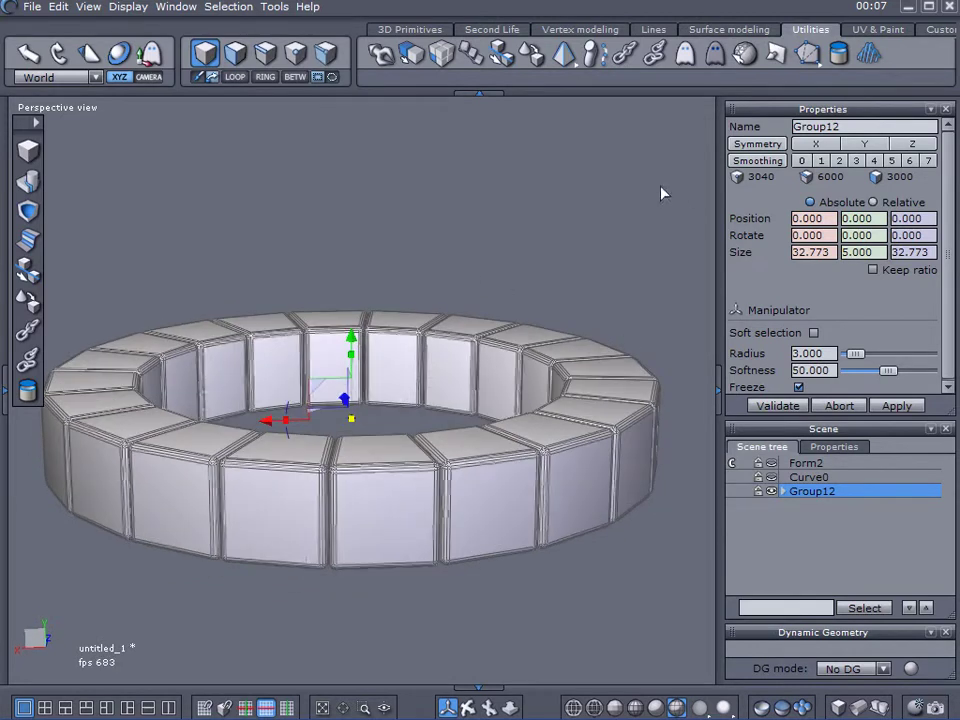
# - Copy the block ring with Multiple copies at Offset X 0, Offset Y 5, creating Group13
pyautogui.click(450, 67)
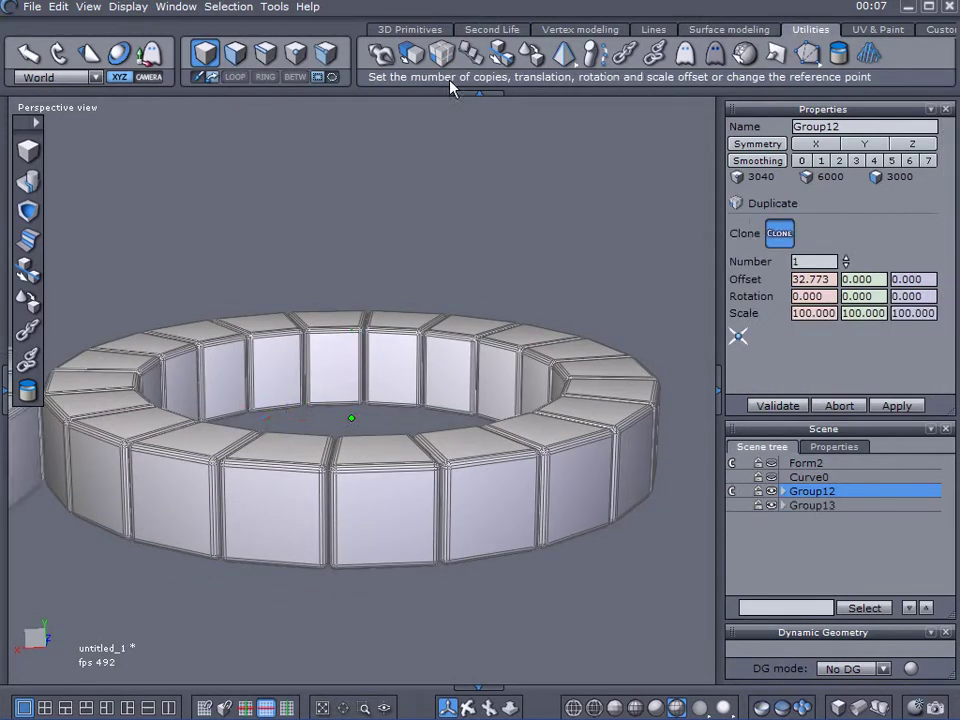
pyautogui.scroll(-3, 456, 437)
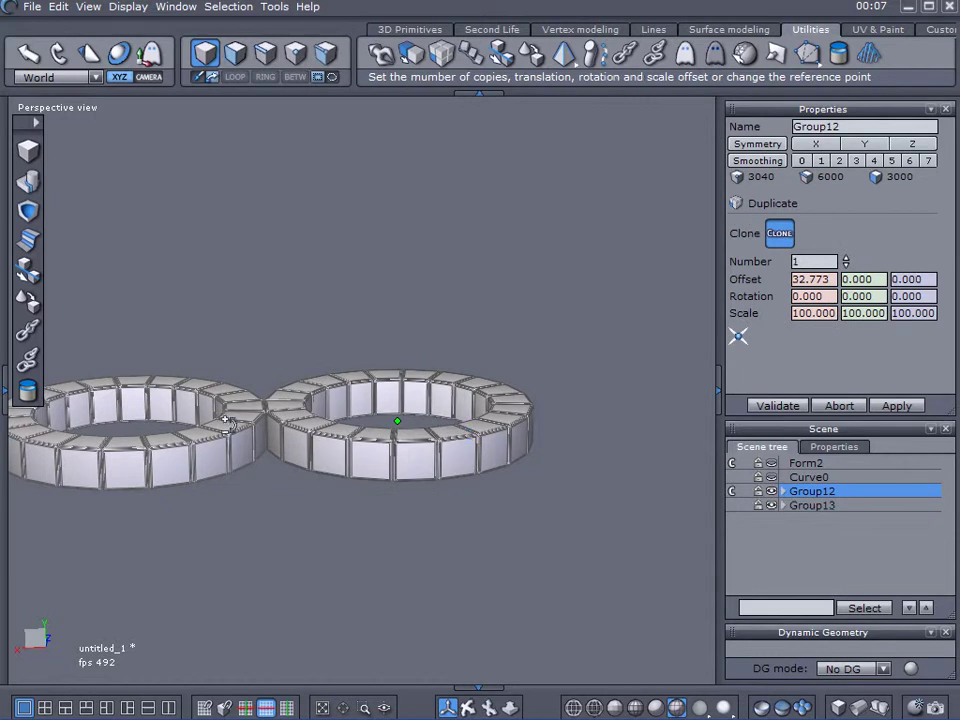
pyautogui.moveTo(527, 444)
pyautogui.mouseDown(button='middle')
pyautogui.moveTo(385, 503)
pyautogui.moveTo(180, 498)
pyautogui.mouseUp(button='middle')
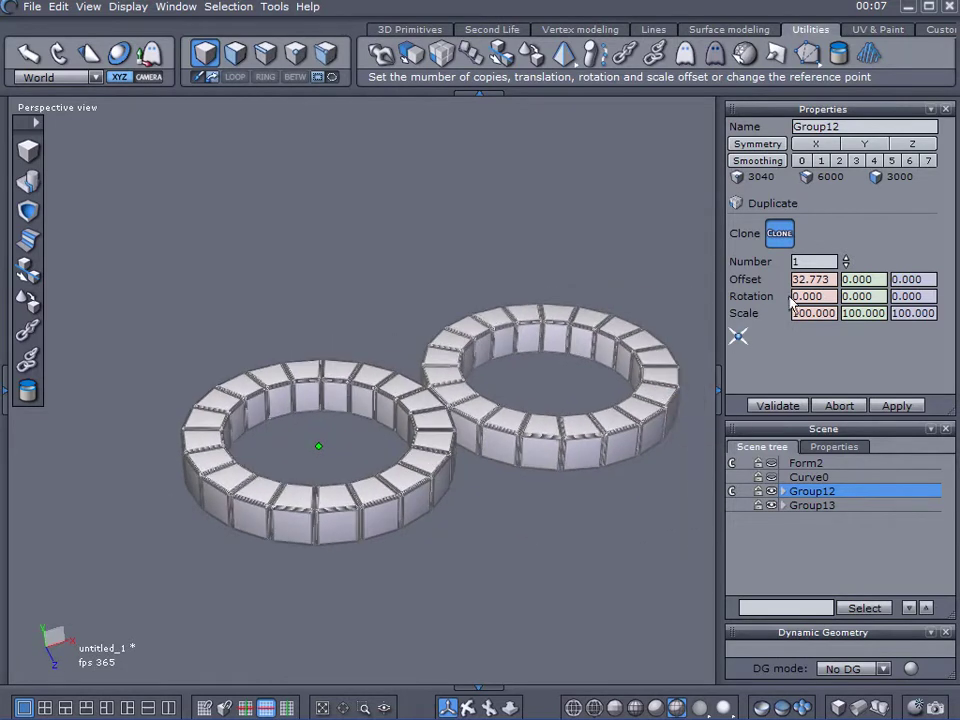
pyautogui.moveTo(832, 279); pyautogui.dragTo(757, 290)
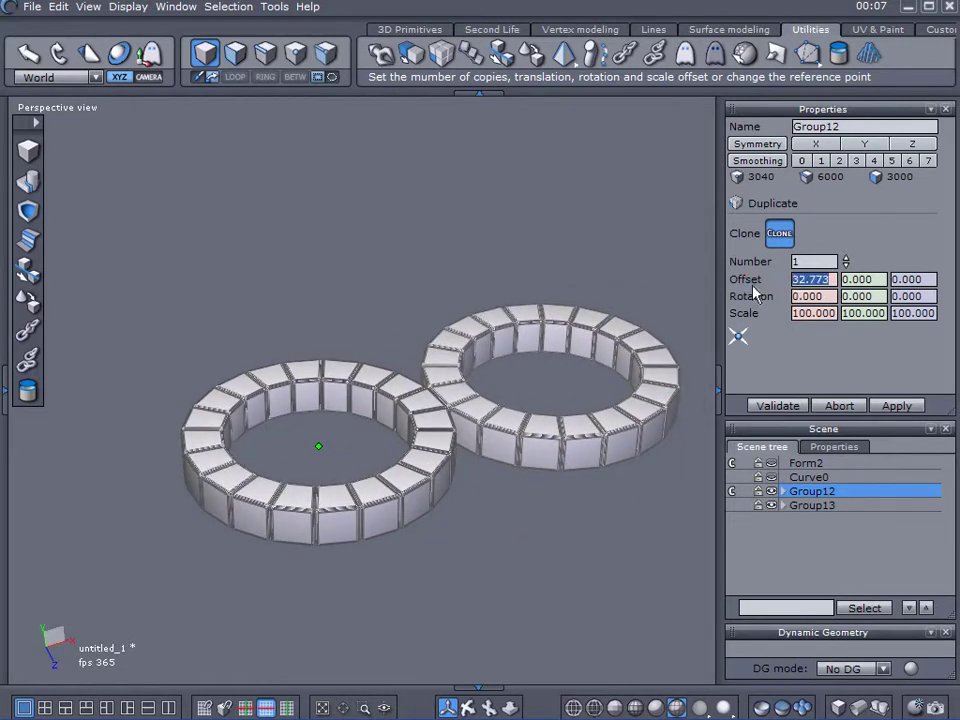
pyautogui.write('0')
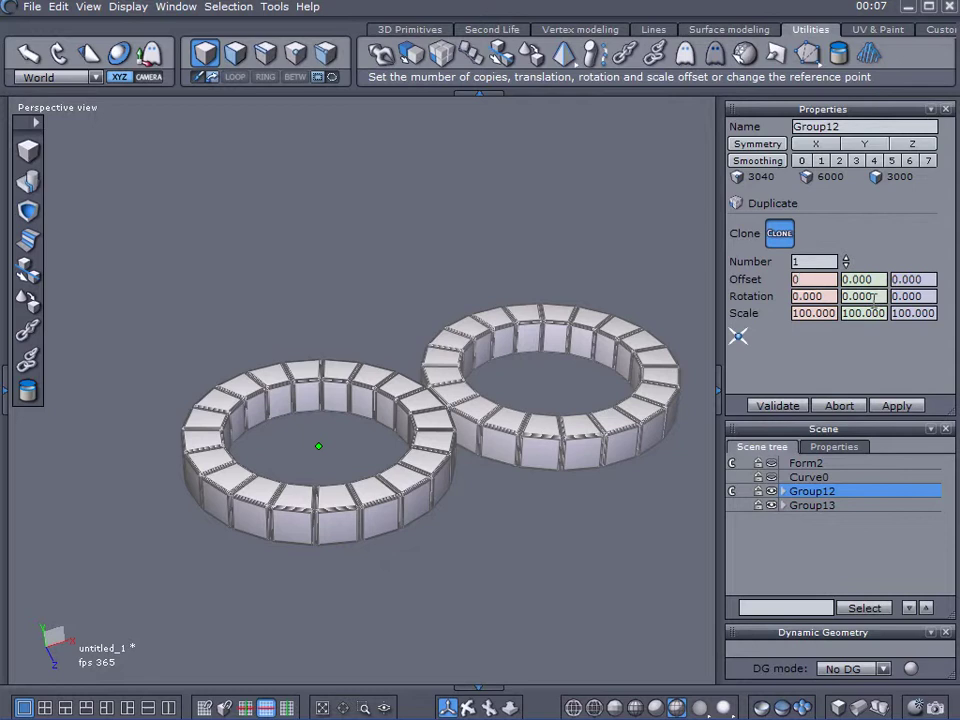
pyautogui.press('Tab')
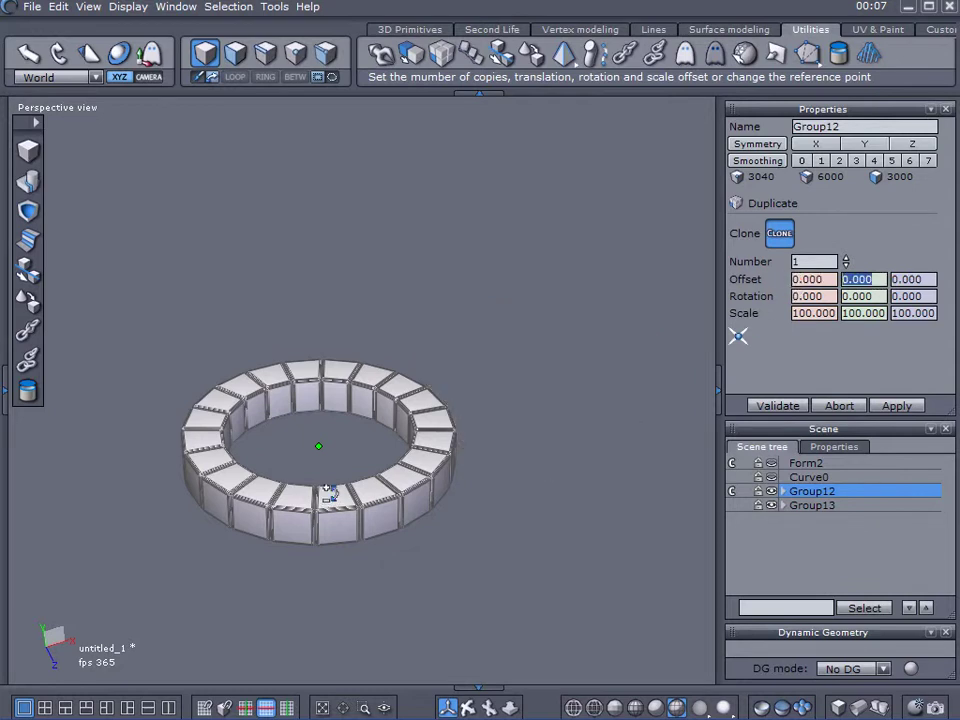
pyautogui.scroll(3, 348, 487)
pyautogui.moveTo(338, 514)
pyautogui.mouseDown(button='middle')
pyautogui.moveTo(343, 463)
pyautogui.moveTo(404, 456)
pyautogui.mouseUp(button='middle')
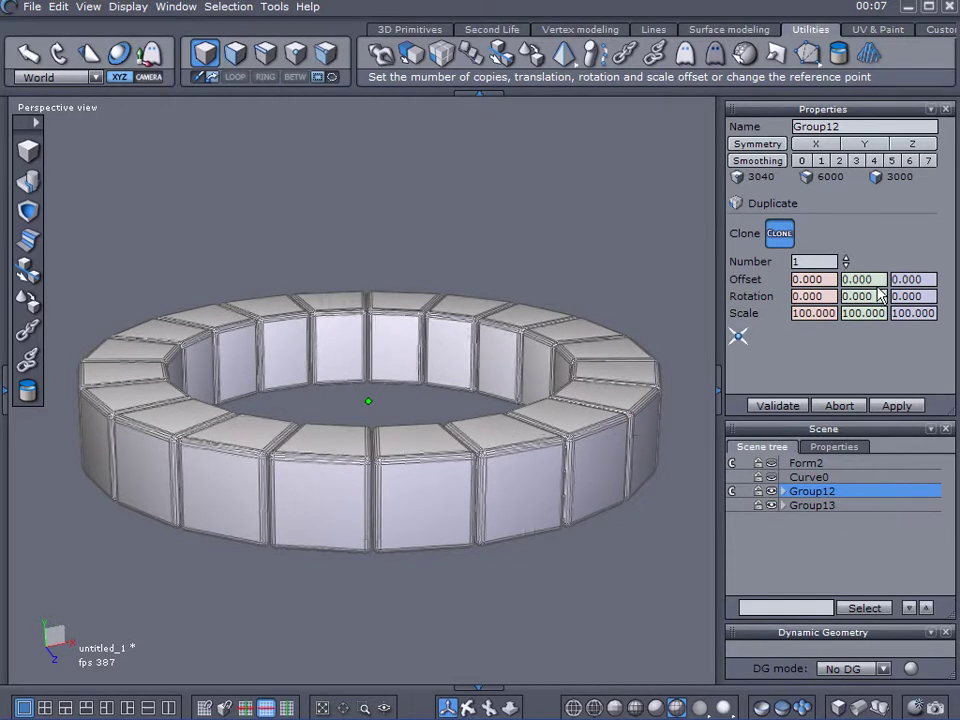
pyautogui.click(845, 279)
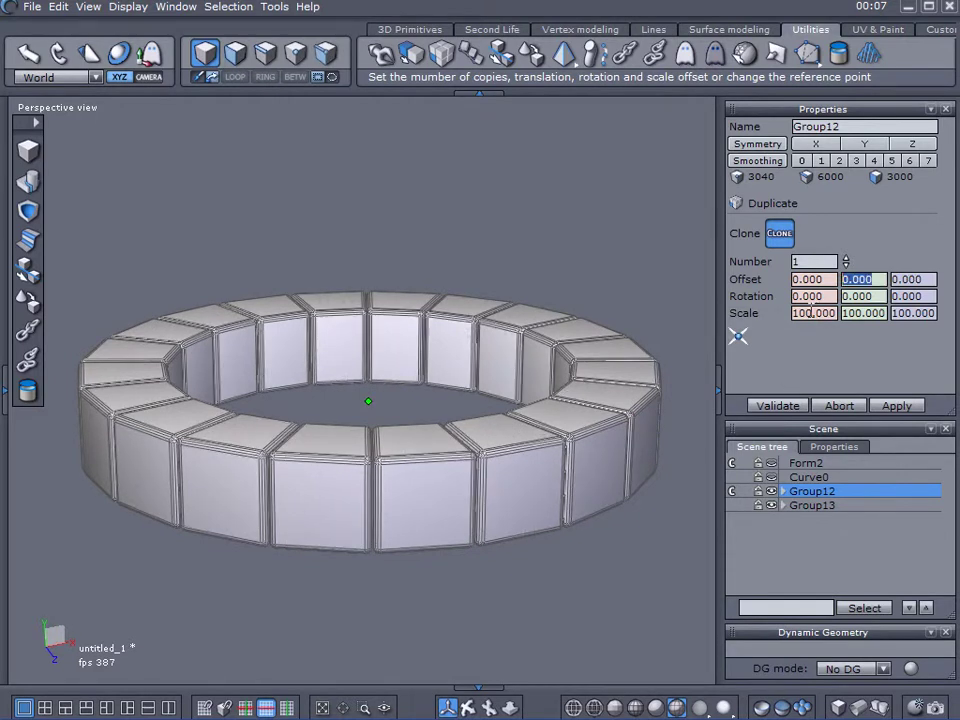
pyautogui.write('5')
pyautogui.write('5')
pyautogui.click(770, 408)
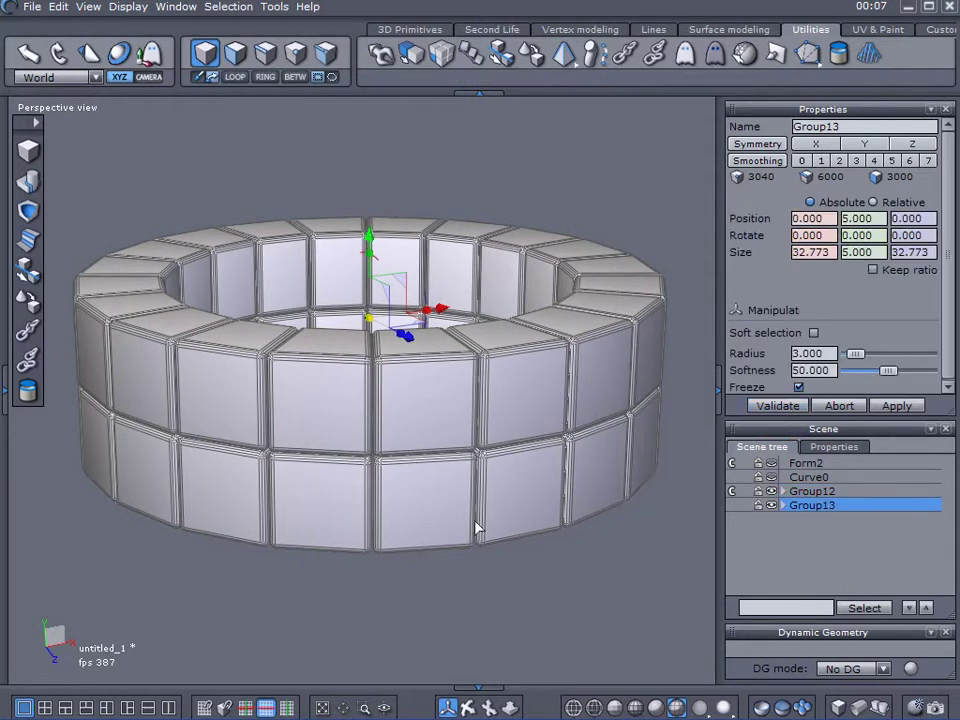
# - Rotate Group13 about 8.4 degrees around Y, scale it up, then select Group12
pyautogui.moveTo(435, 567); pyautogui.dragTo(418, 633, button='middle')
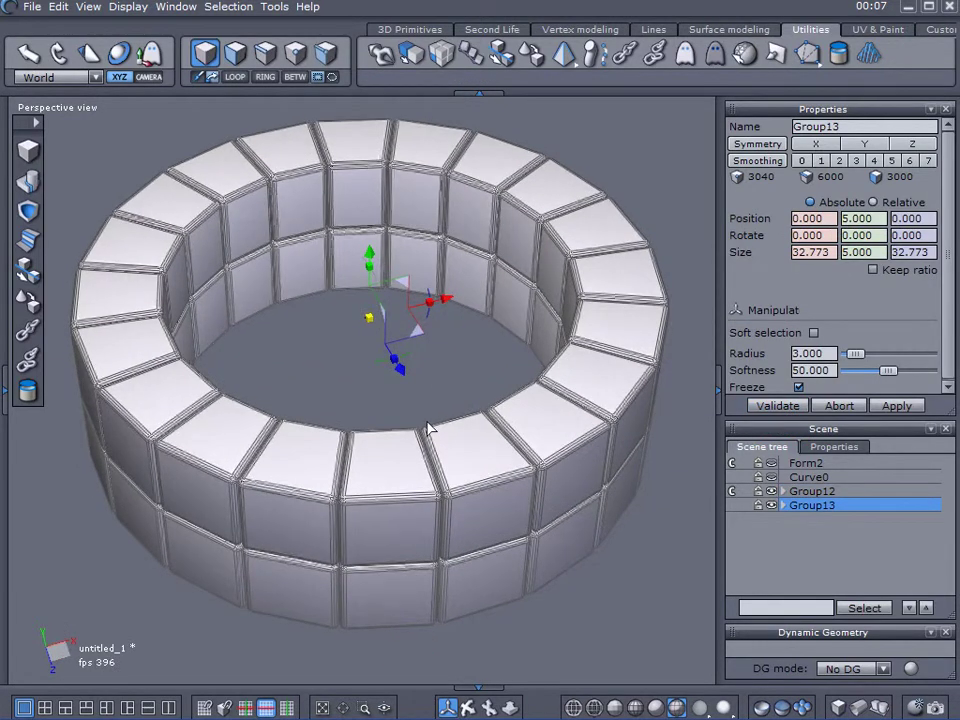
pyautogui.moveTo(381, 366); pyautogui.dragTo(381, 367)
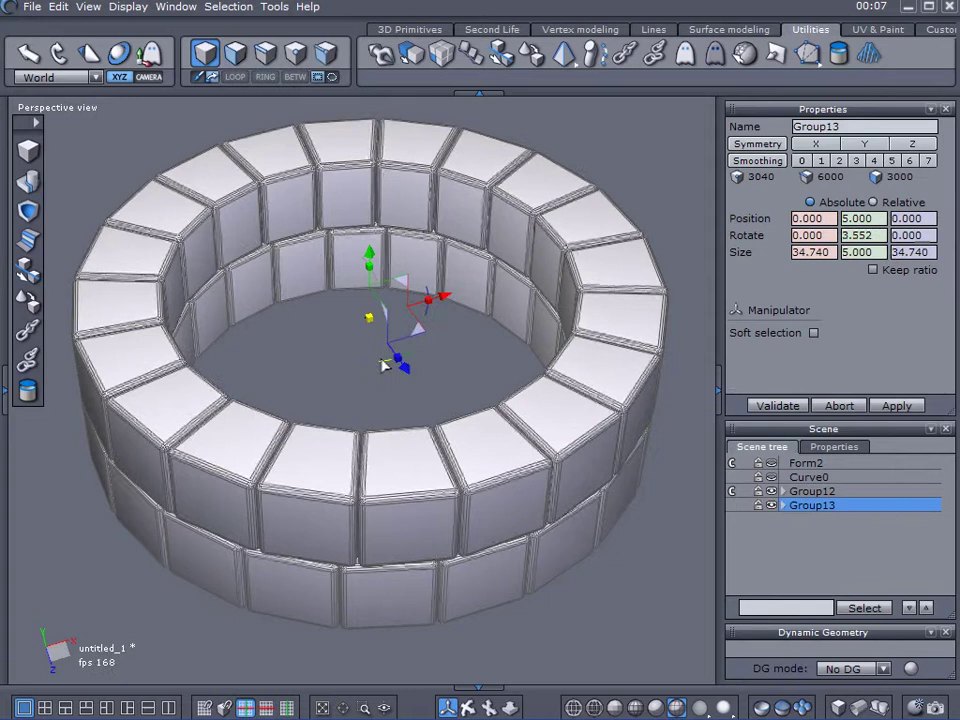
pyautogui.moveTo(384, 366); pyautogui.dragTo(390, 364)
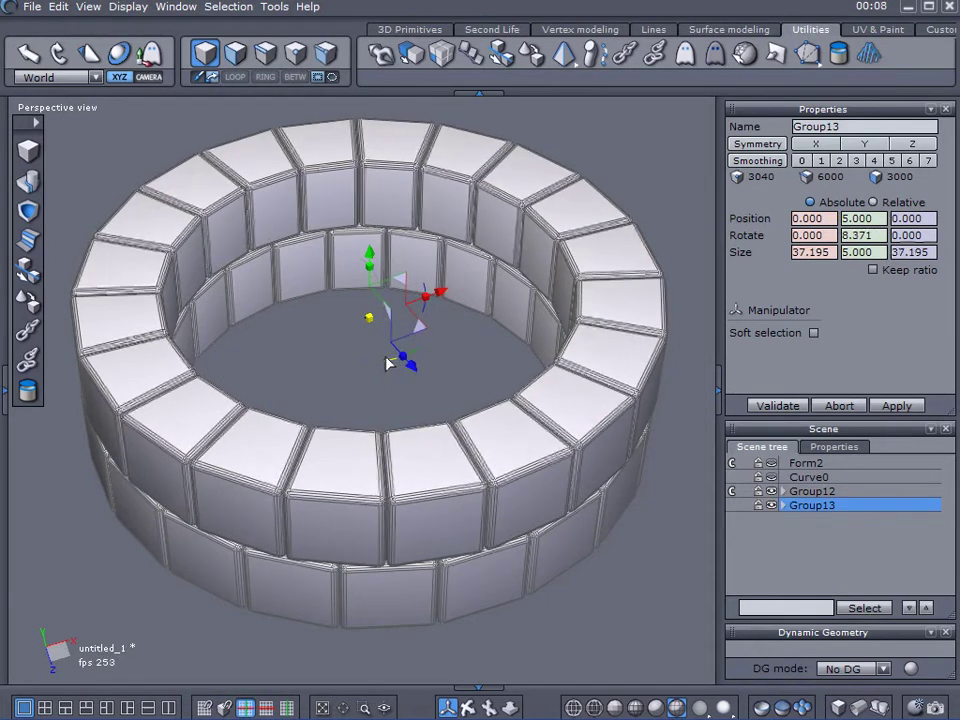
pyautogui.moveTo(384, 379)
pyautogui.mouseDown(button='middle')
pyautogui.moveTo(384, 435)
pyautogui.moveTo(398, 414)
pyautogui.moveTo(411, 420)
pyautogui.mouseUp(button='middle')
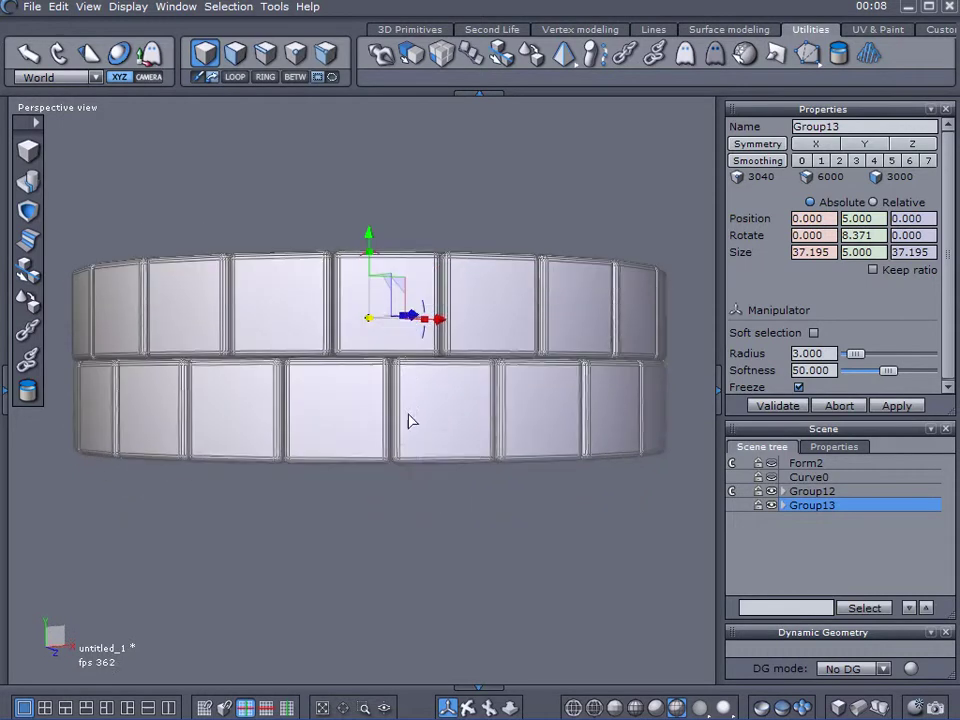
pyautogui.click(422, 504)
pyautogui.click(463, 435)
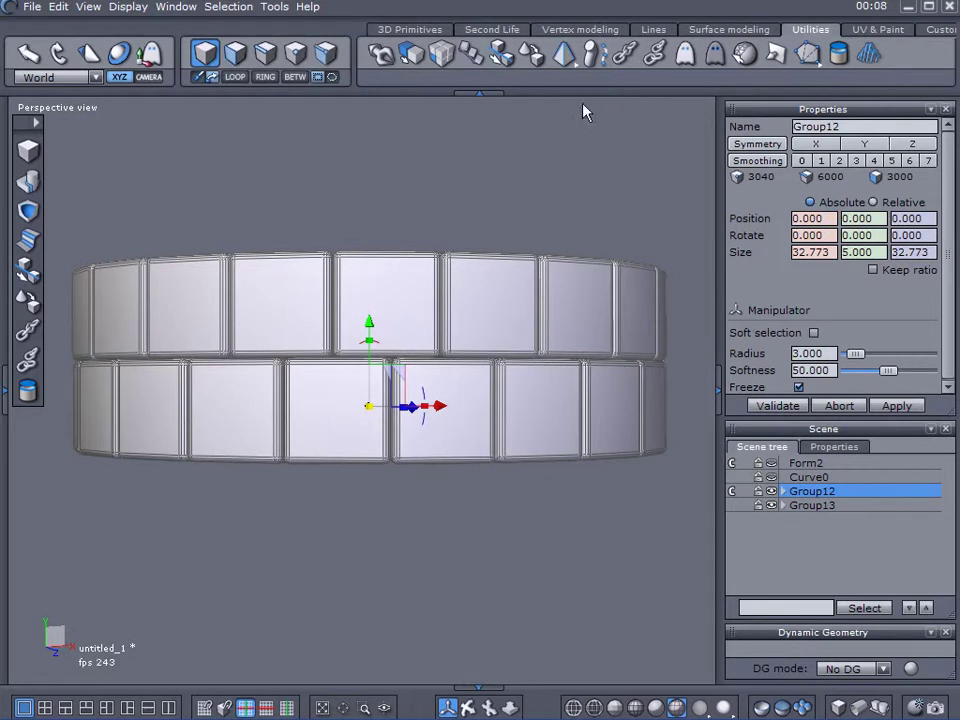
# - Copy Group12 with Offset X 0 and Offset Y 10, adding Group14 as the top ring
pyautogui.click(441, 53)
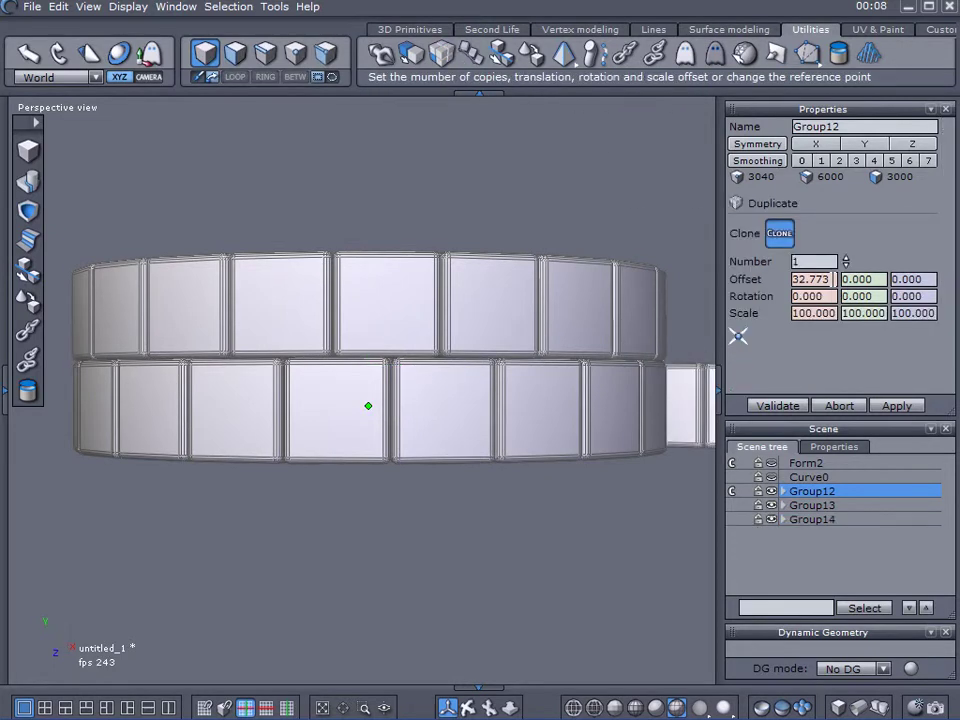
pyautogui.moveTo(833, 279); pyautogui.dragTo(739, 289)
pyautogui.write('0')
pyautogui.press('Tab')
pyautogui.write('10')
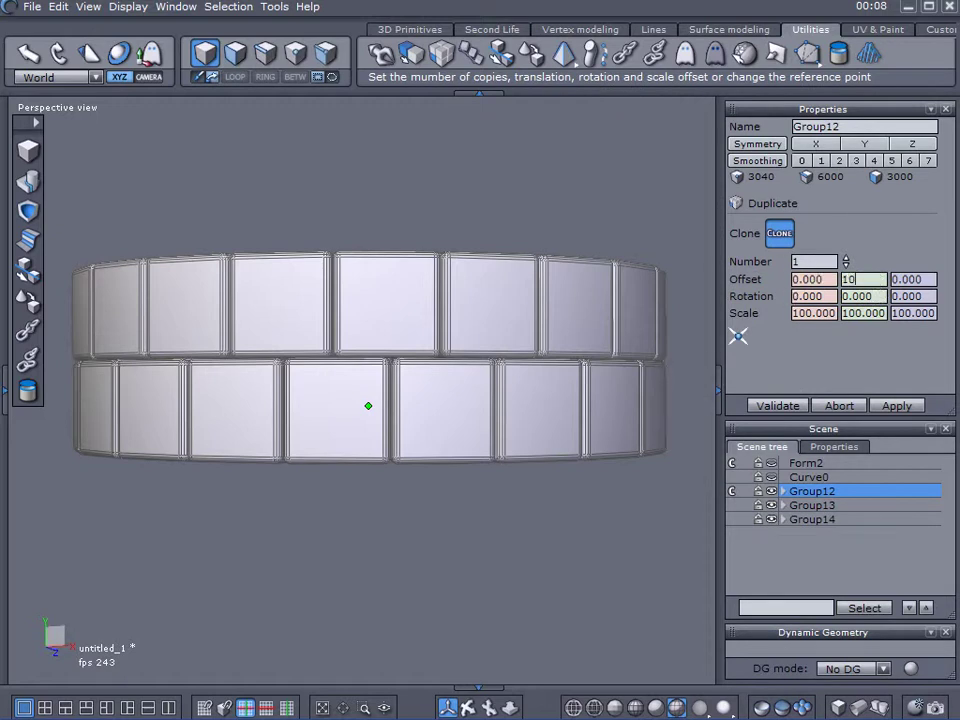
pyautogui.press('Return')
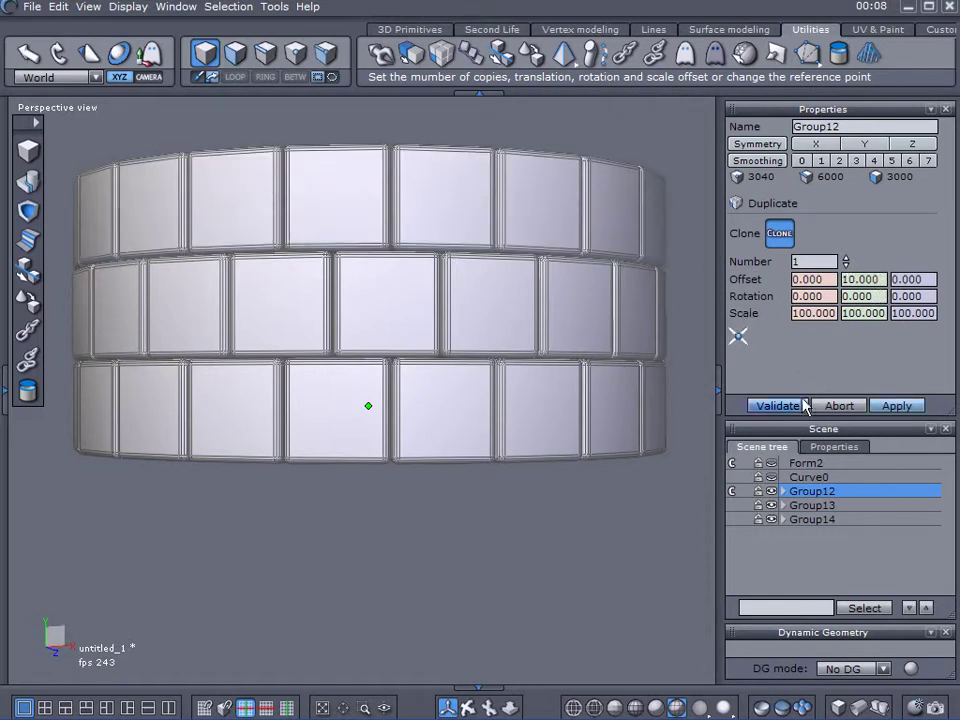
pyautogui.click(796, 401)
pyautogui.moveTo(583, 412)
pyautogui.mouseDown(button='right')
pyautogui.moveTo(497, 534)
pyautogui.moveTo(507, 245)
pyautogui.moveTo(420, 557)
pyautogui.moveTo(422, 577)
pyautogui.moveTo(473, 501)
pyautogui.moveTo(486, 692)
pyautogui.moveTo(501, 588)
pyautogui.moveTo(499, 626)
pyautogui.moveTo(510, 630)
pyautogui.mouseUp(button='right')
pyautogui.moveTo(430, 583); pyautogui.dragTo(421, 586, button='right')
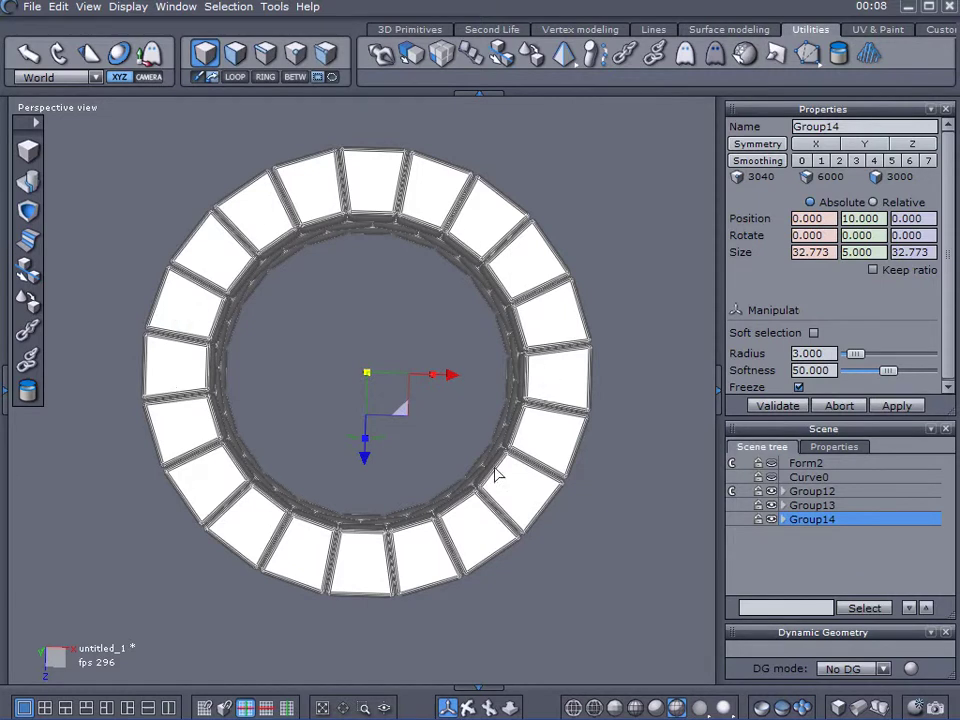
pyautogui.moveTo(499, 471)
pyautogui.mouseDown(button='middle')
pyautogui.moveTo(482, 422)
pyautogui.moveTo(506, 295)
pyautogui.moveTo(493, 315)
pyautogui.moveTo(514, 321)
pyautogui.moveTo(533, 370)
pyautogui.mouseUp(button='middle')
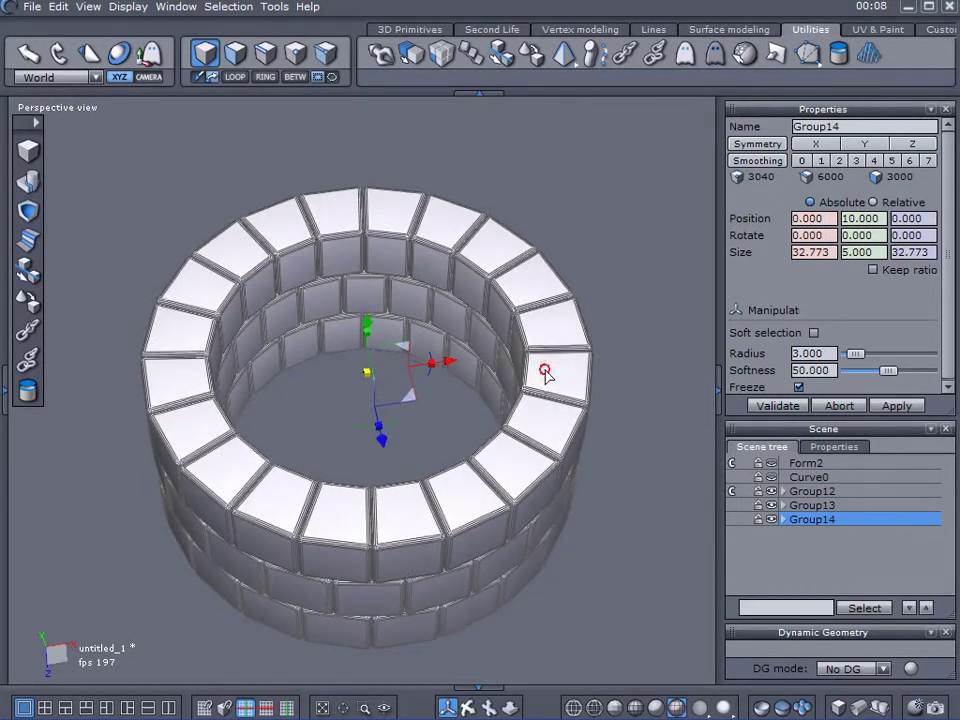
pyautogui.moveTo(546, 375)
pyautogui.mouseDown(button='middle')
pyautogui.moveTo(508, 467)
pyautogui.moveTo(527, 558)
pyautogui.moveTo(533, 360)
pyautogui.moveTo(531, 377)
pyautogui.moveTo(535, 364)
pyautogui.moveTo(520, 379)
pyautogui.moveTo(519, 414)
pyautogui.mouseUp(button='middle')
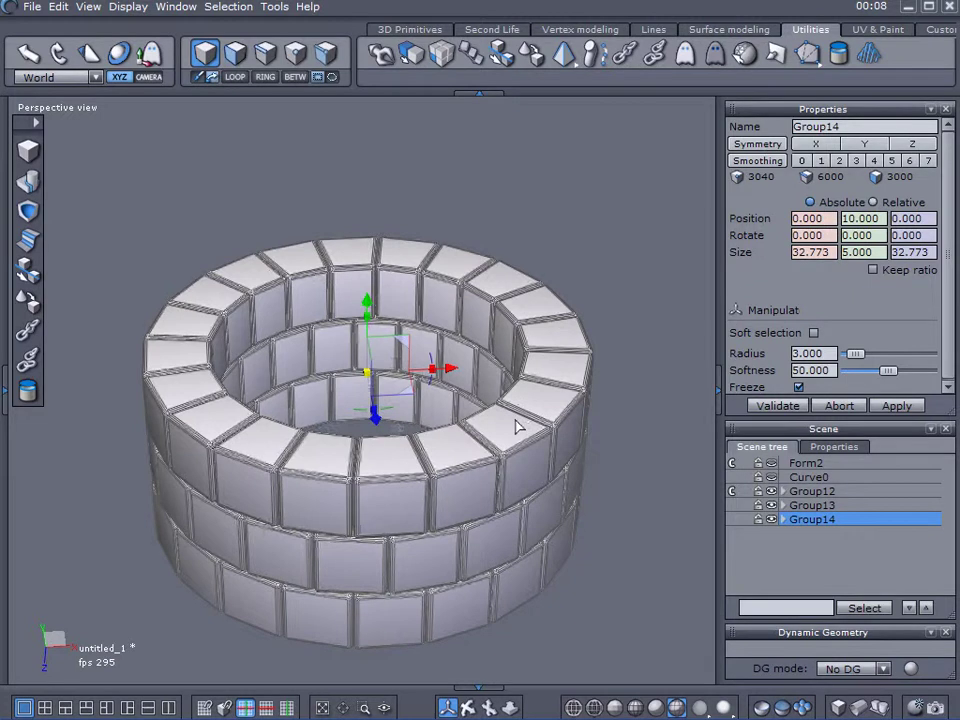